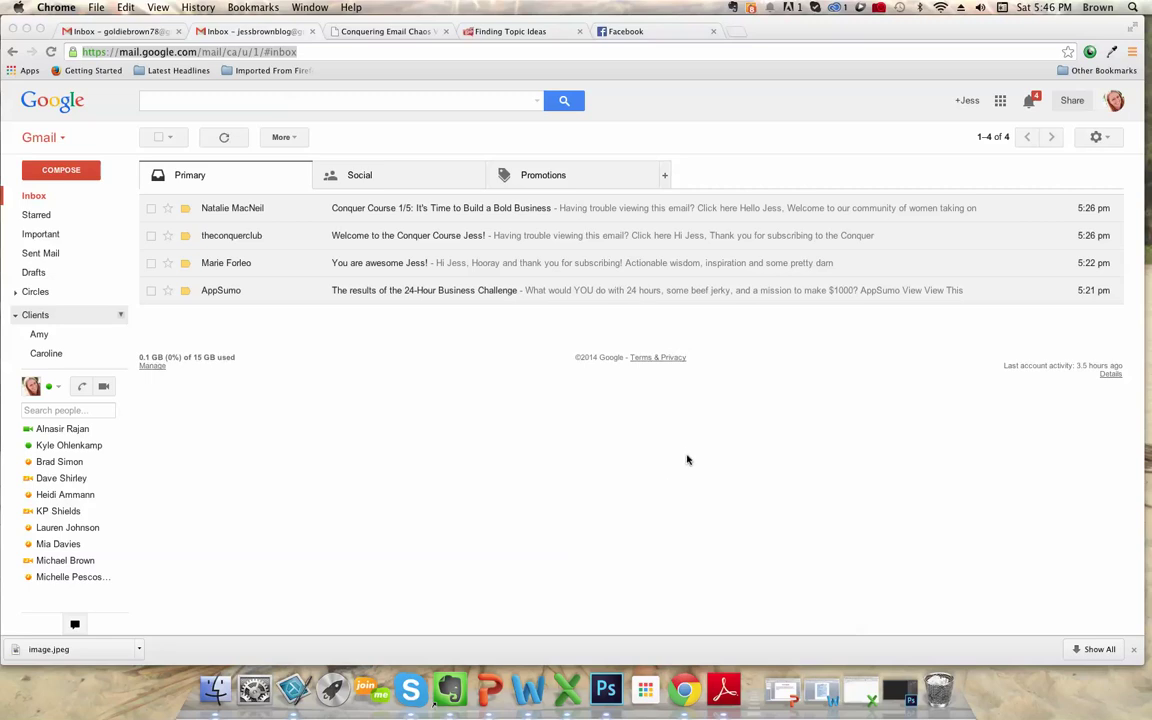
# Open Gmail's full Settings from the gear menu and switch to the Labels tab
pyautogui.click(1100, 138)
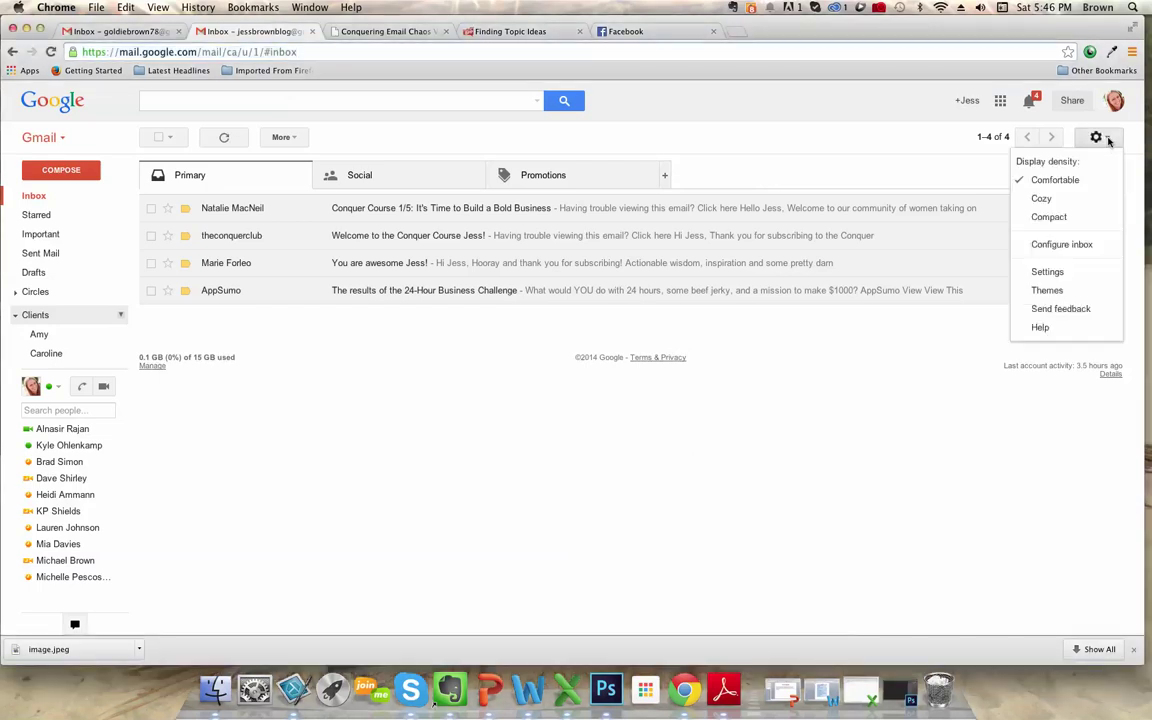
pyautogui.click(1047, 272)
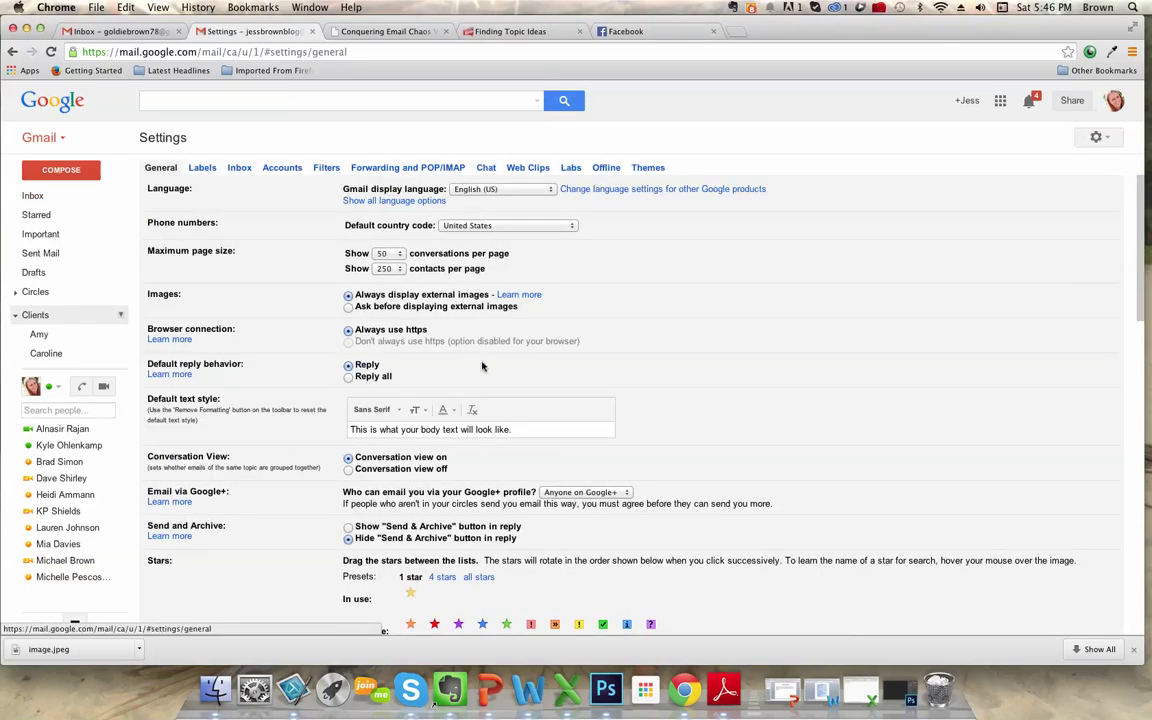
pyautogui.click(203, 168)
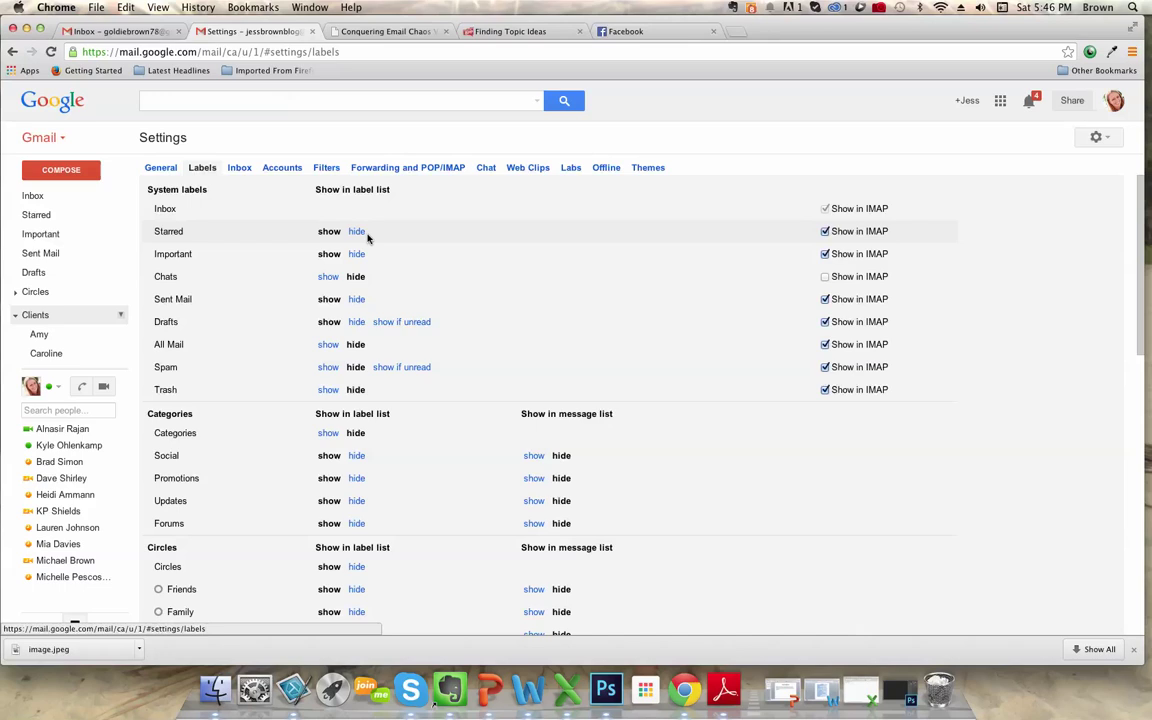
pyautogui.moveTo(30, 270)
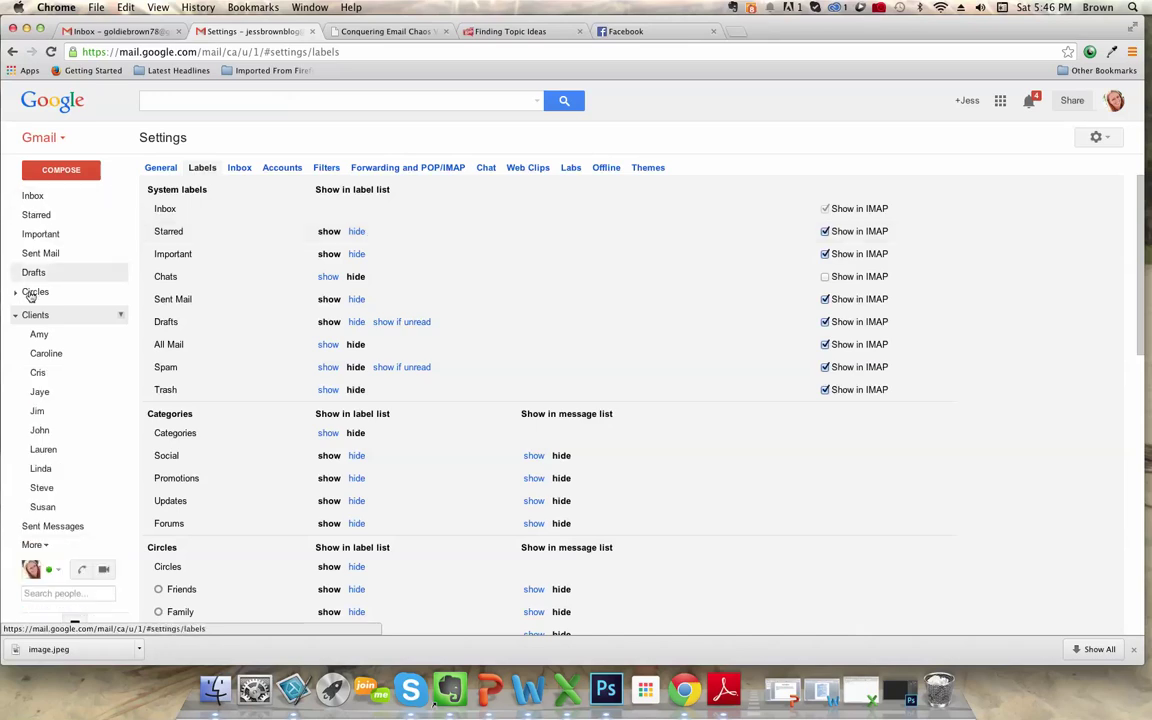
# Hide Starred, Important, Sent Mail and Drafts, and set Spam to show if unread
pyautogui.click(356, 233)
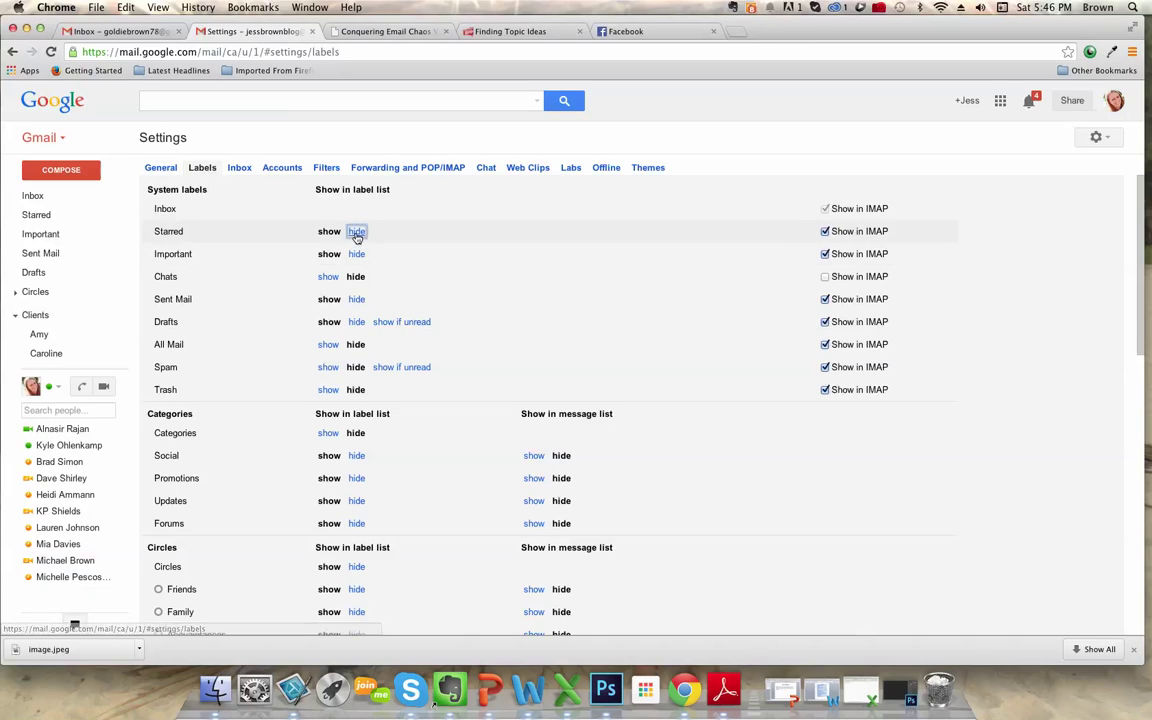
pyautogui.click(357, 256)
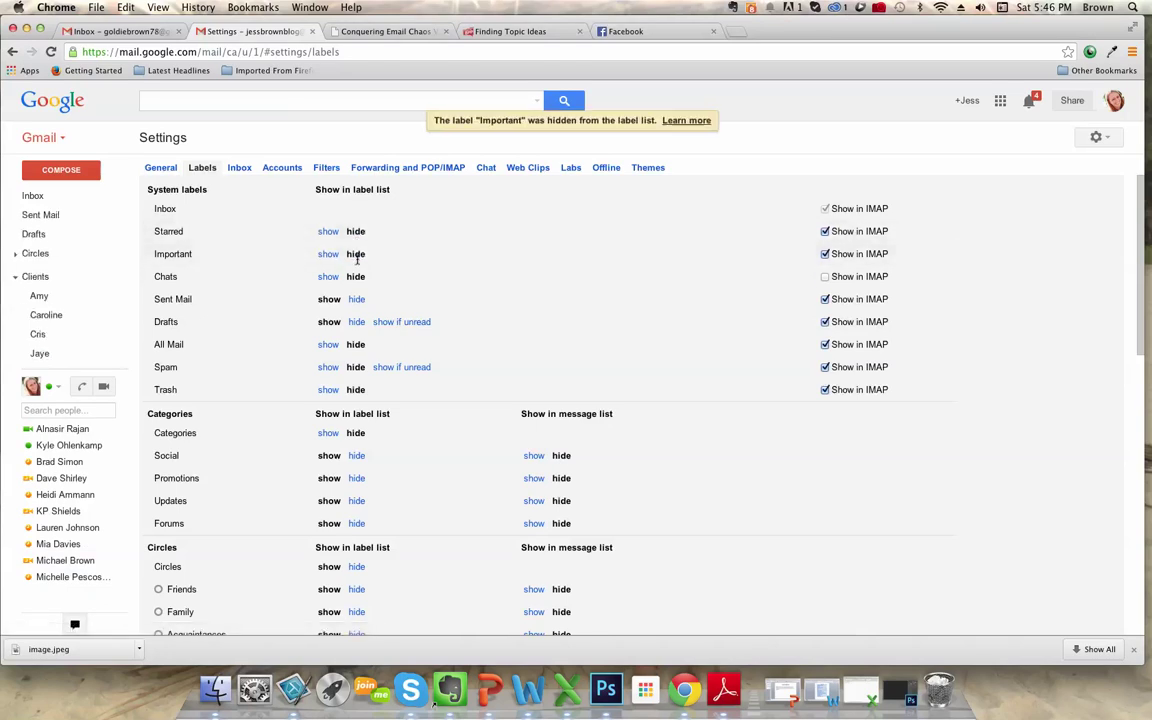
pyautogui.click(358, 300)
pyautogui.click(356, 323)
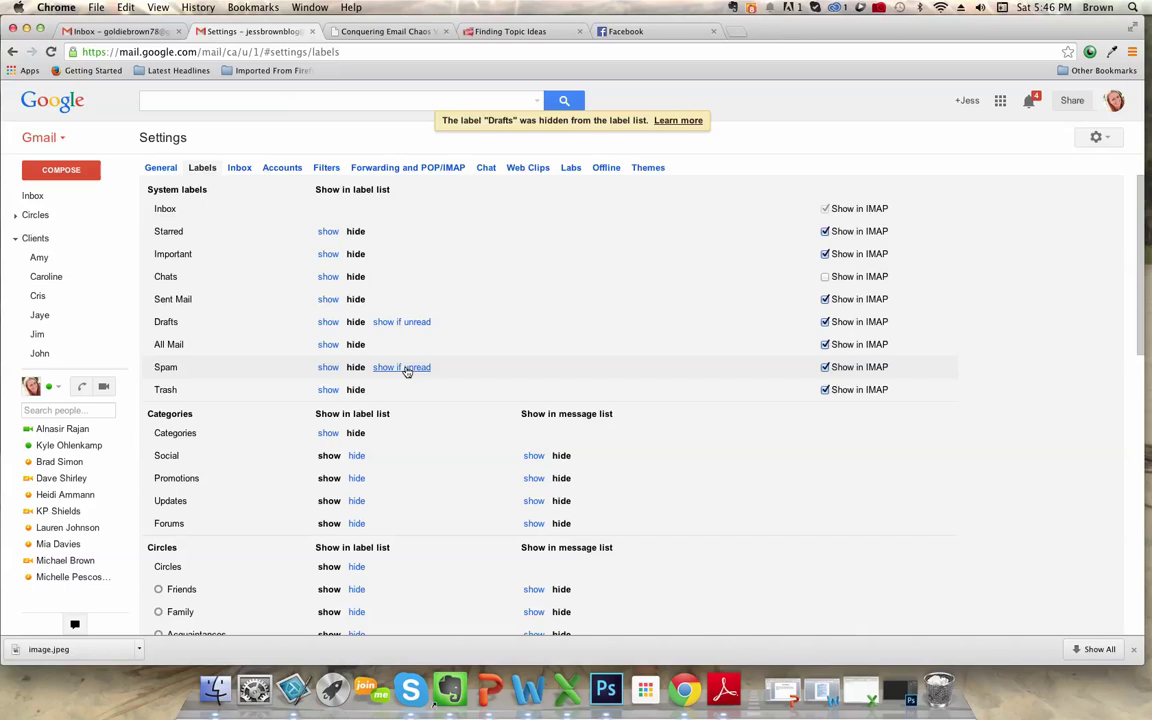
pyautogui.click(405, 368)
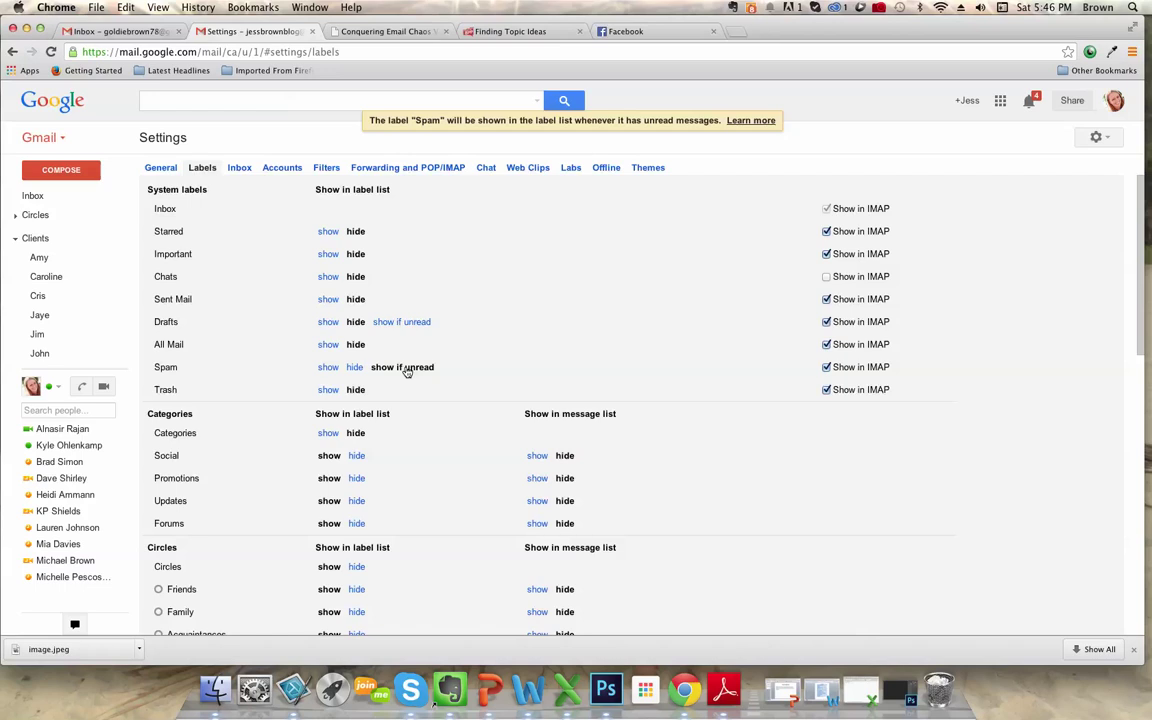
# Hide Social, Promotions, Updates, Forums and Circles, then scroll down to the Labels section
pyautogui.scroll(-2, 417, 405)
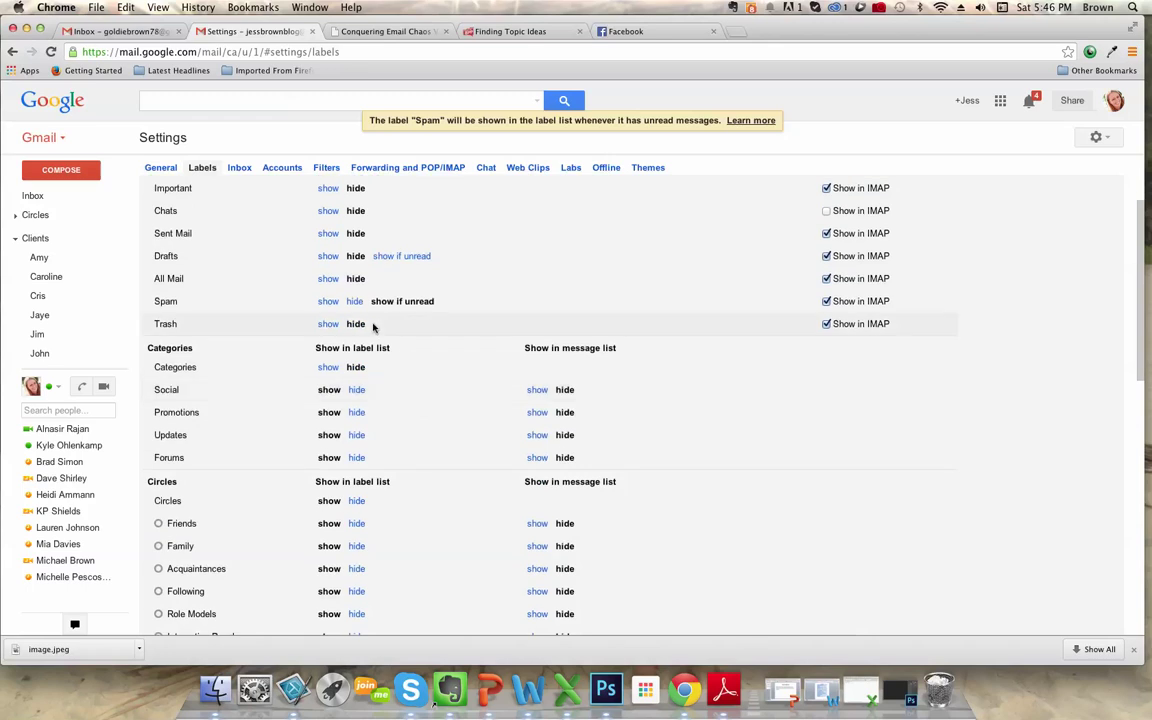
pyautogui.click(357, 391)
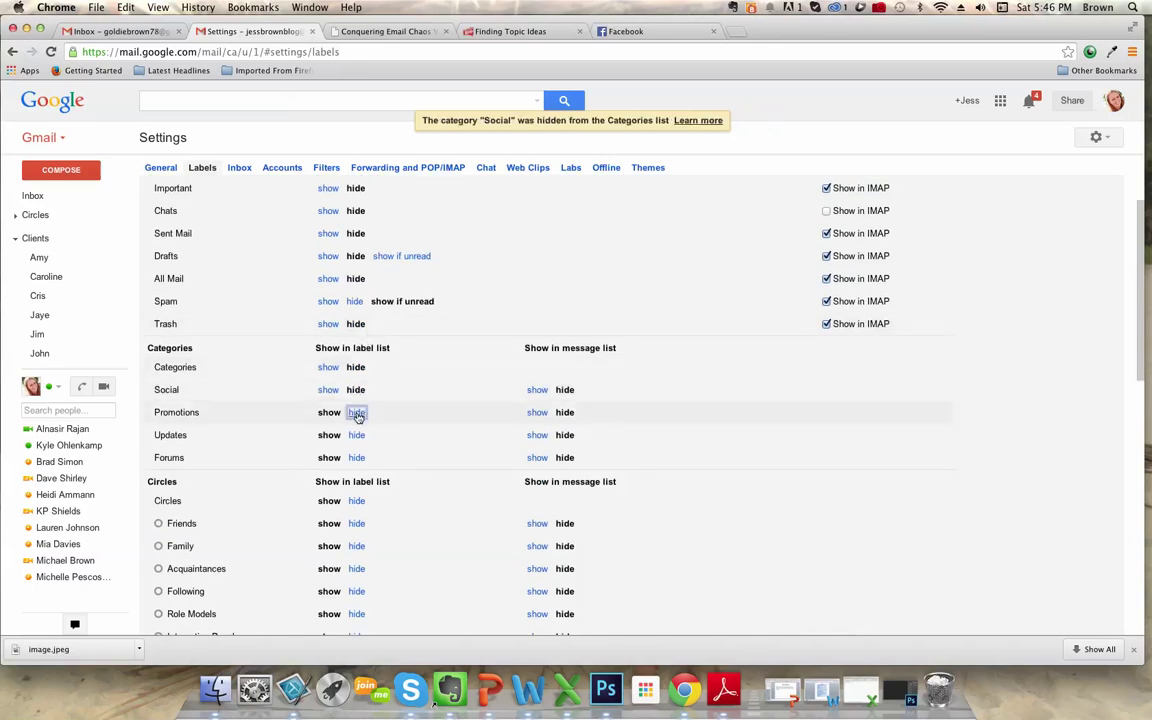
pyautogui.click(356, 412)
pyautogui.click(356, 435)
pyautogui.click(357, 458)
pyautogui.scroll(-3, 415, 462)
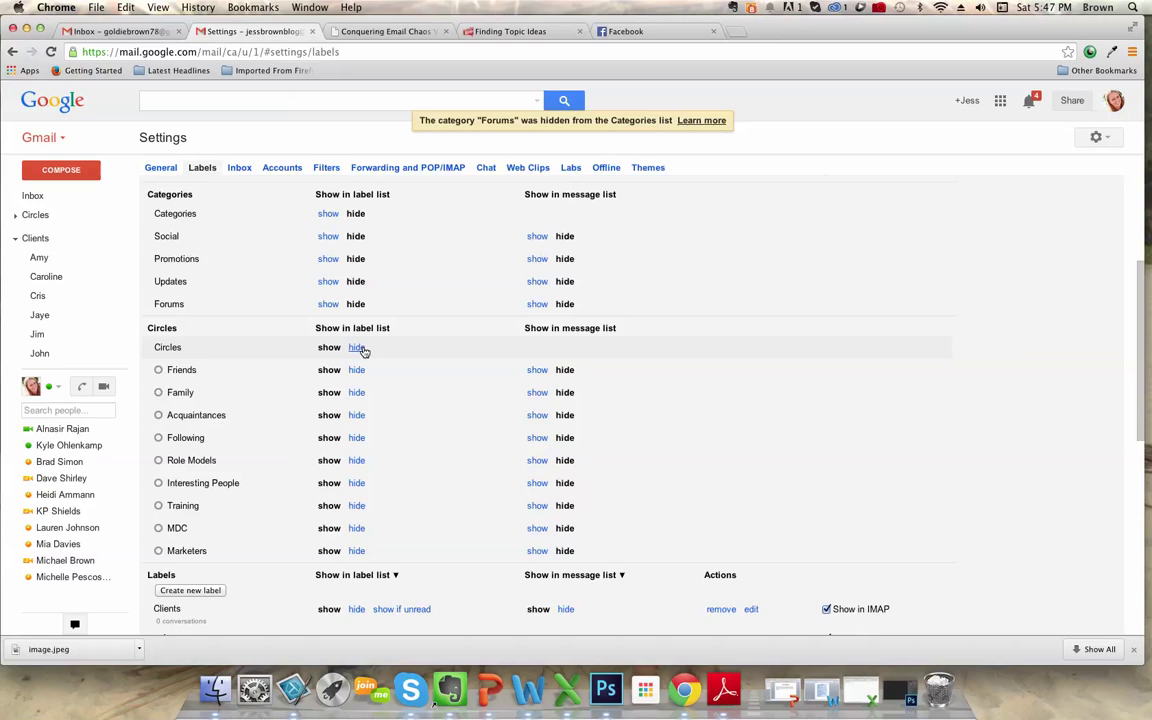
pyautogui.click(358, 348)
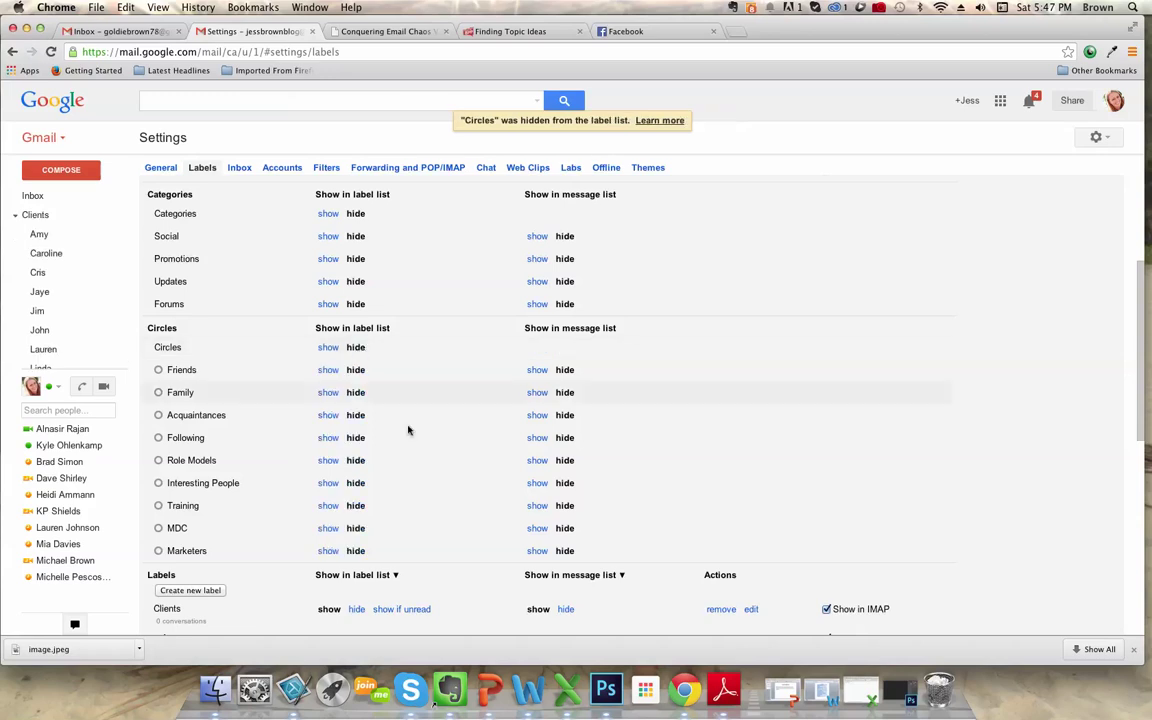
pyautogui.scroll(-3, 413, 440)
pyautogui.scroll(-4, 414, 447)
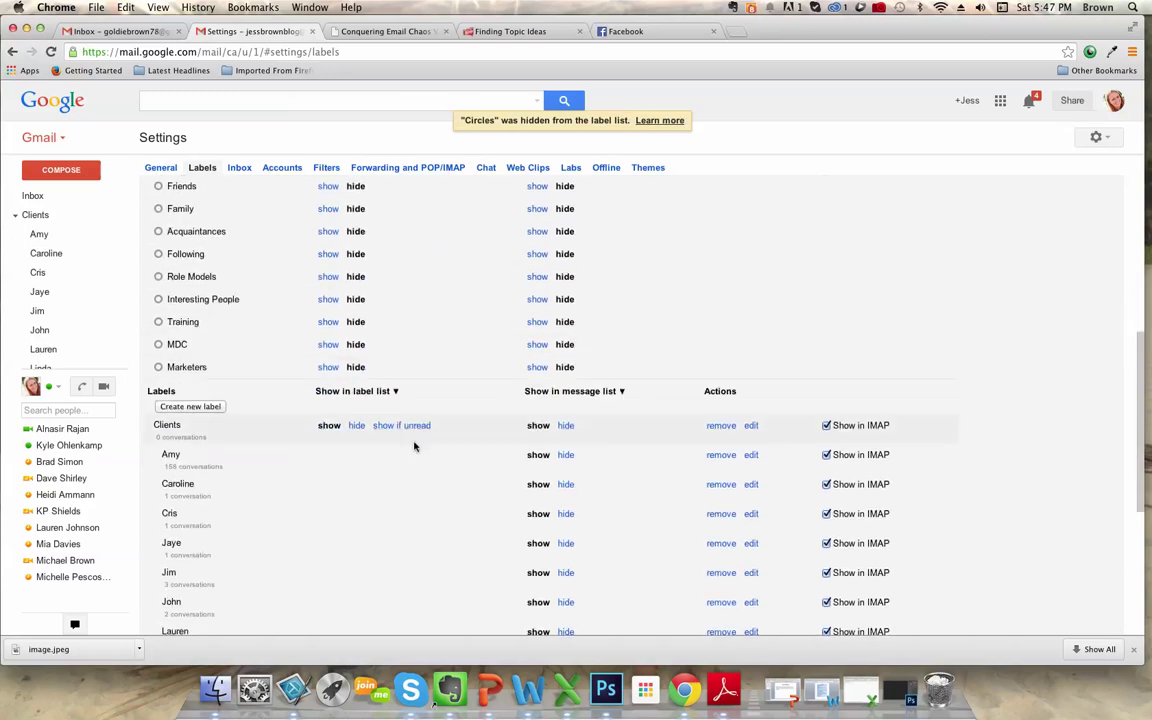
pyautogui.scroll(-1, 414, 446)
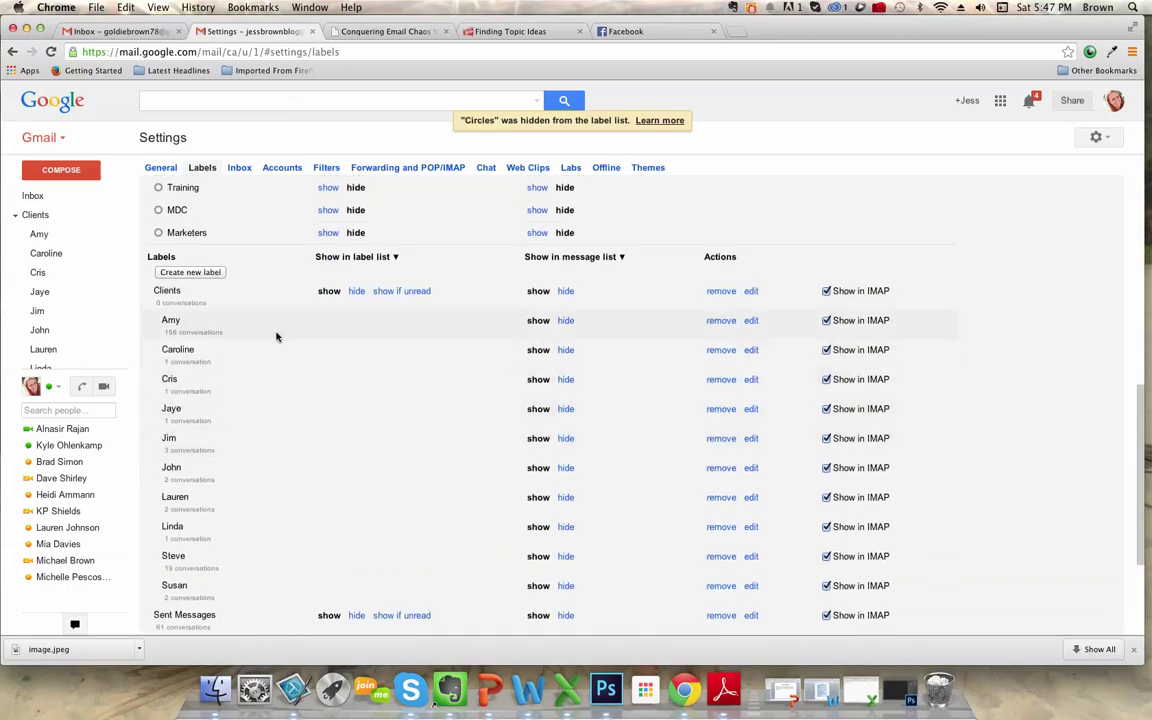
# Create two new labels named 'Accounts' and 'Vintage Beach Studio'
pyautogui.click(206, 275)
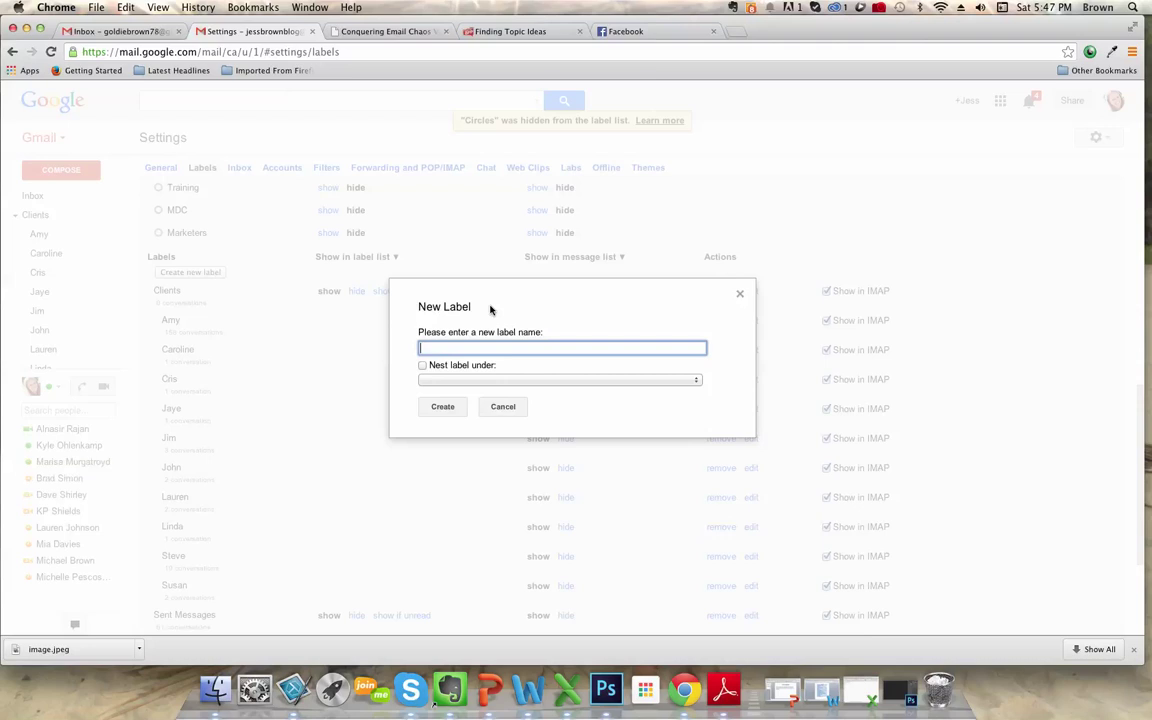
pyautogui.write('Accounts')
pyautogui.click(442, 406)
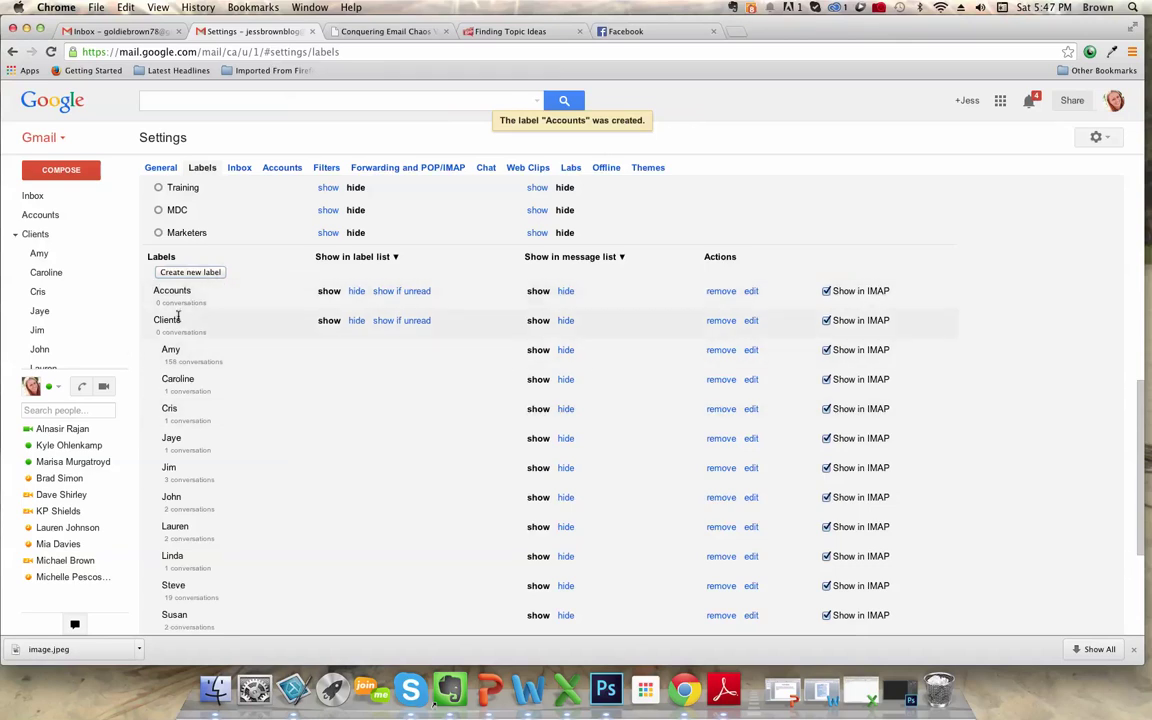
pyautogui.click(190, 272)
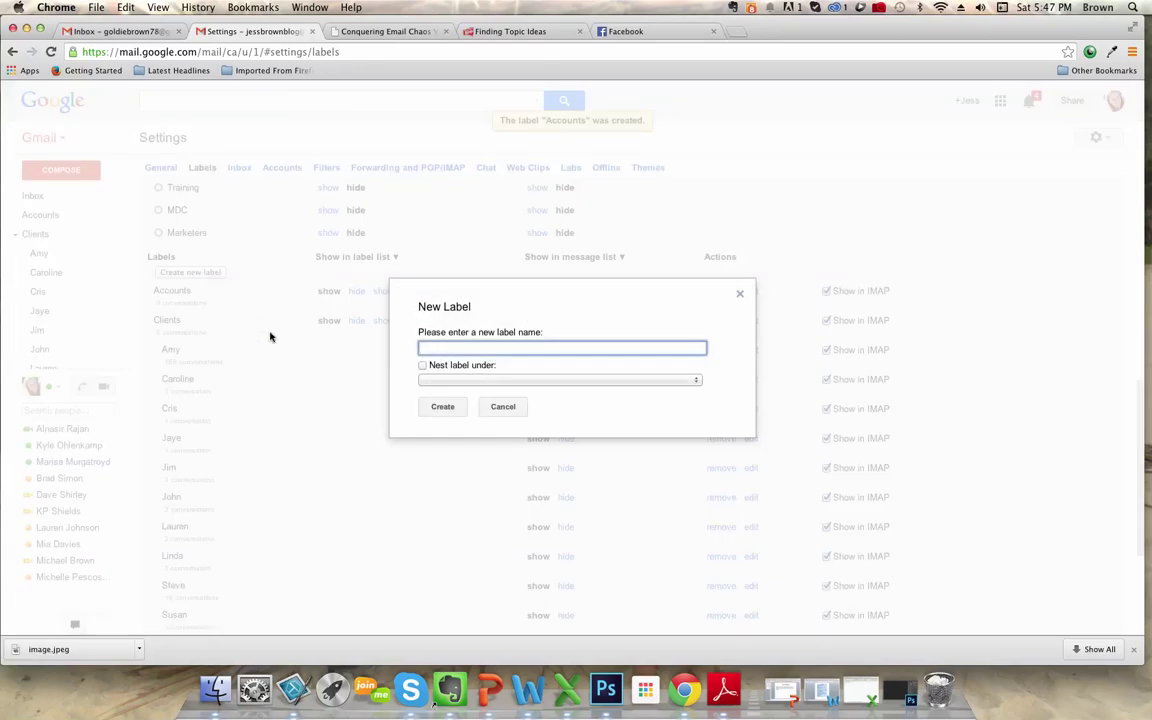
pyautogui.write('G')
pyautogui.write('intage Beac')
pyautogui.write('h Std')
pyautogui.write('udio')
pyautogui.click(442, 406)
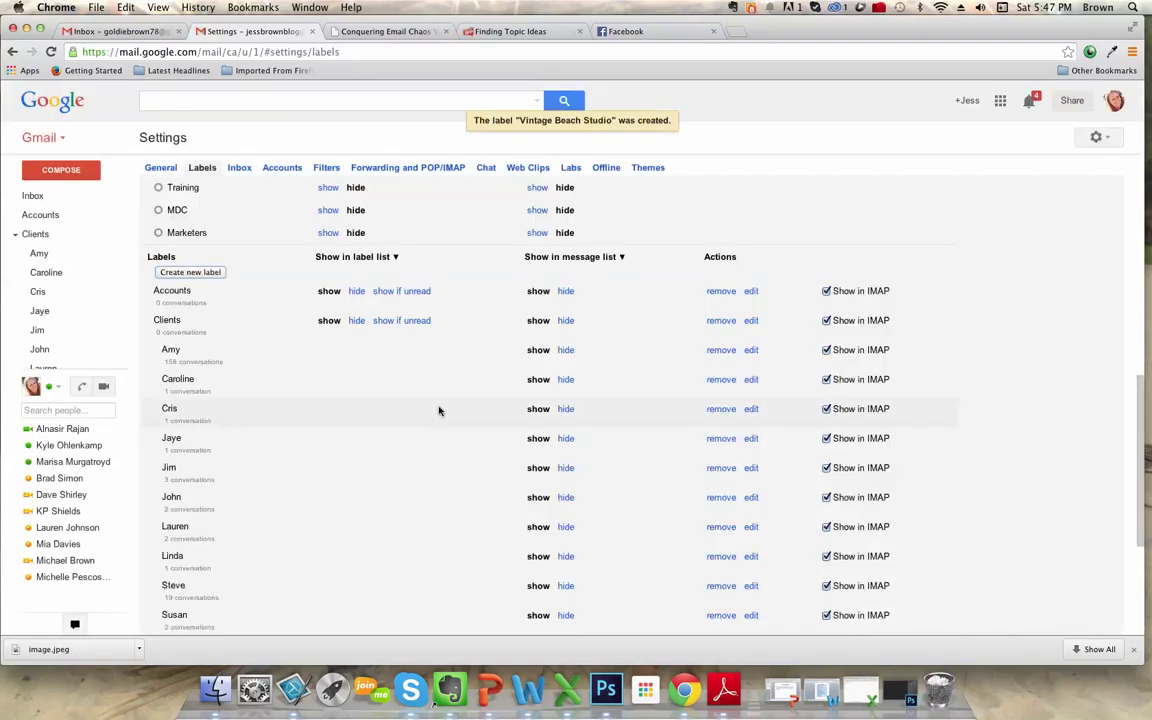
# Create the labels 'Social Media' and 'Appointments'
pyautogui.click(196, 272)
pyautogui.write('Soci')
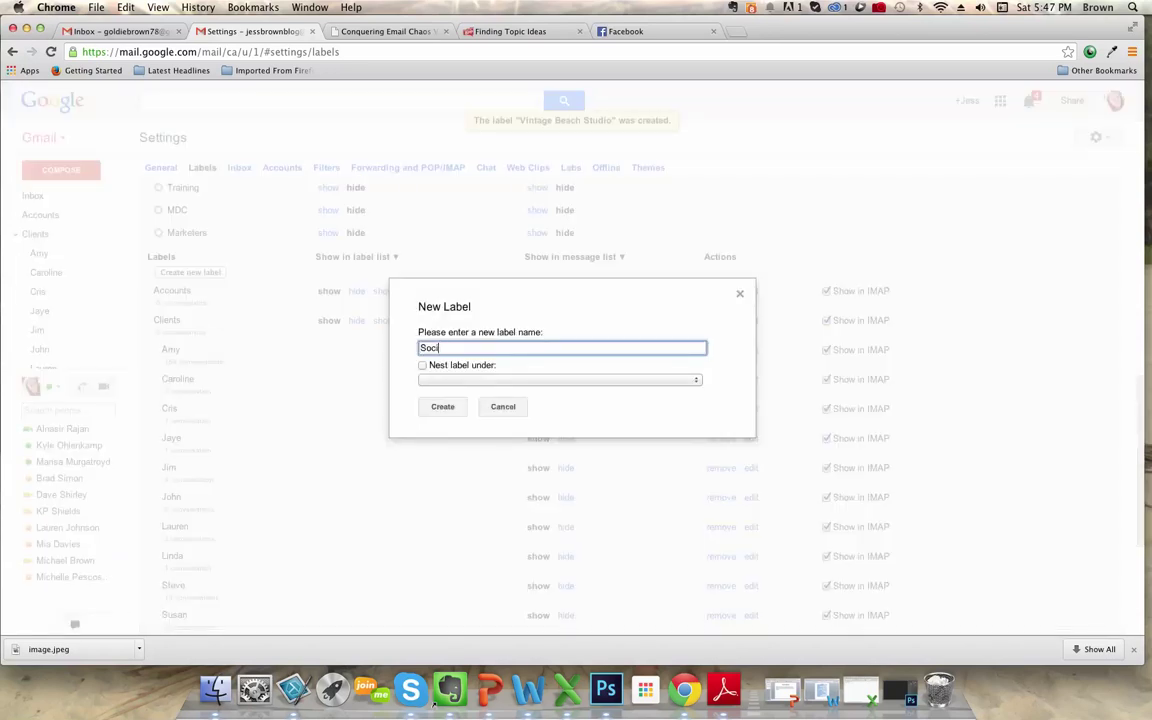
pyautogui.write('al Meid')
pyautogui.click(444, 406)
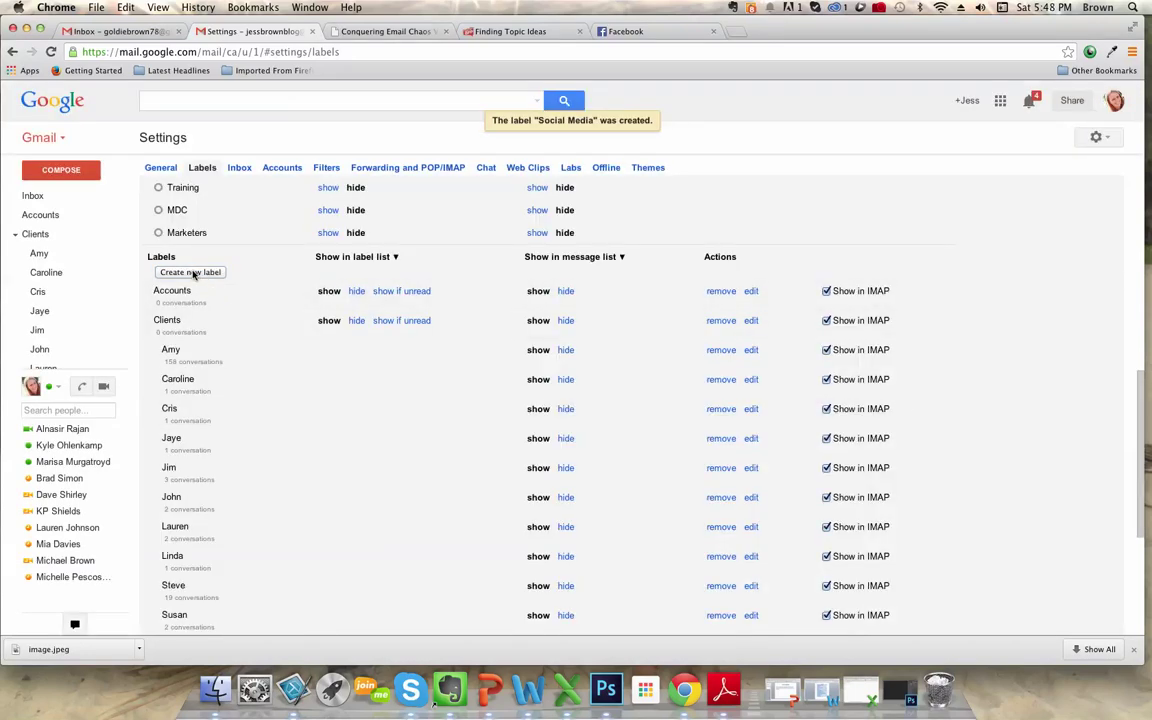
pyautogui.click(193, 273)
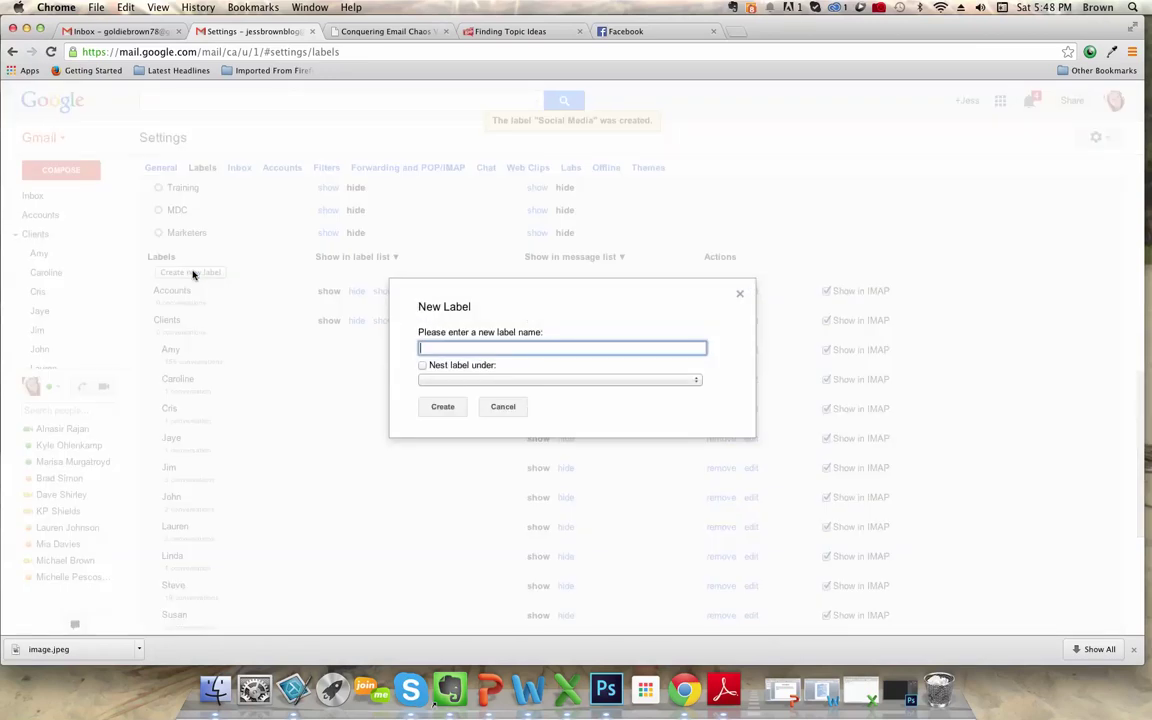
pyautogui.write('N')
pyautogui.write('ppointments')
pyautogui.click(436, 408)
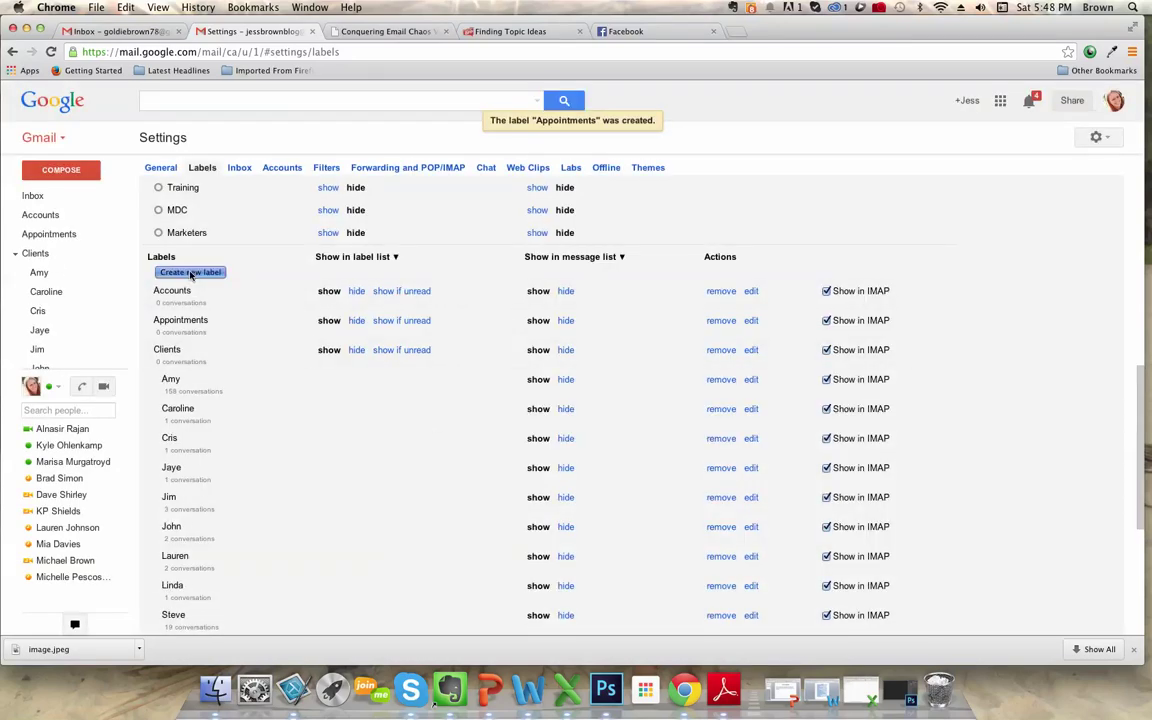
# Create the 'Newsletters' label and scroll the label list to confirm it appears
pyautogui.click(191, 273)
pyautogui.write('New')
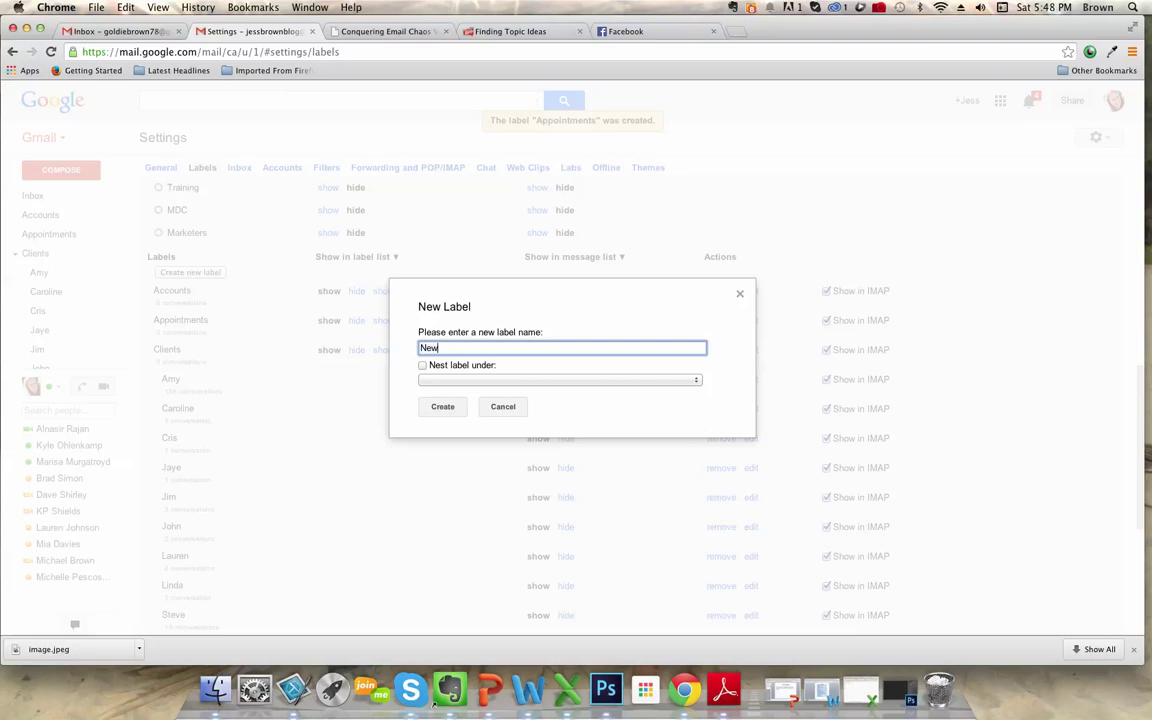
pyautogui.write('sletters')
pyautogui.click(443, 407)
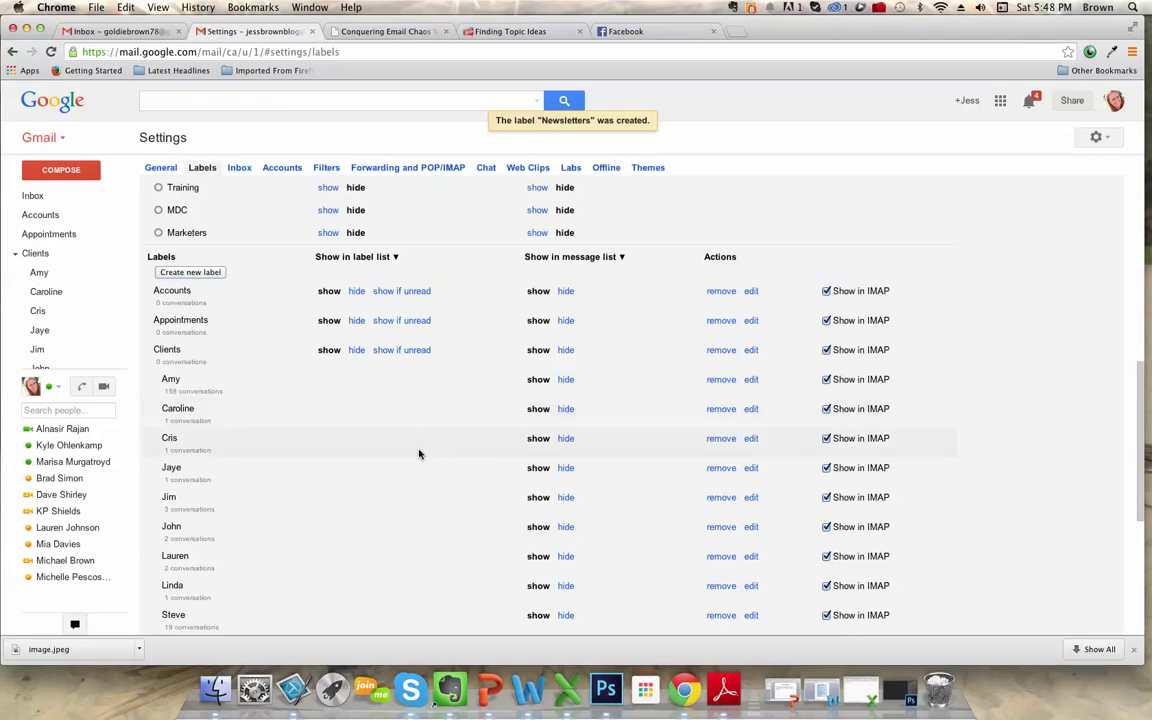
pyautogui.scroll(-5, 419, 453)
pyautogui.scroll(-2, 418, 454)
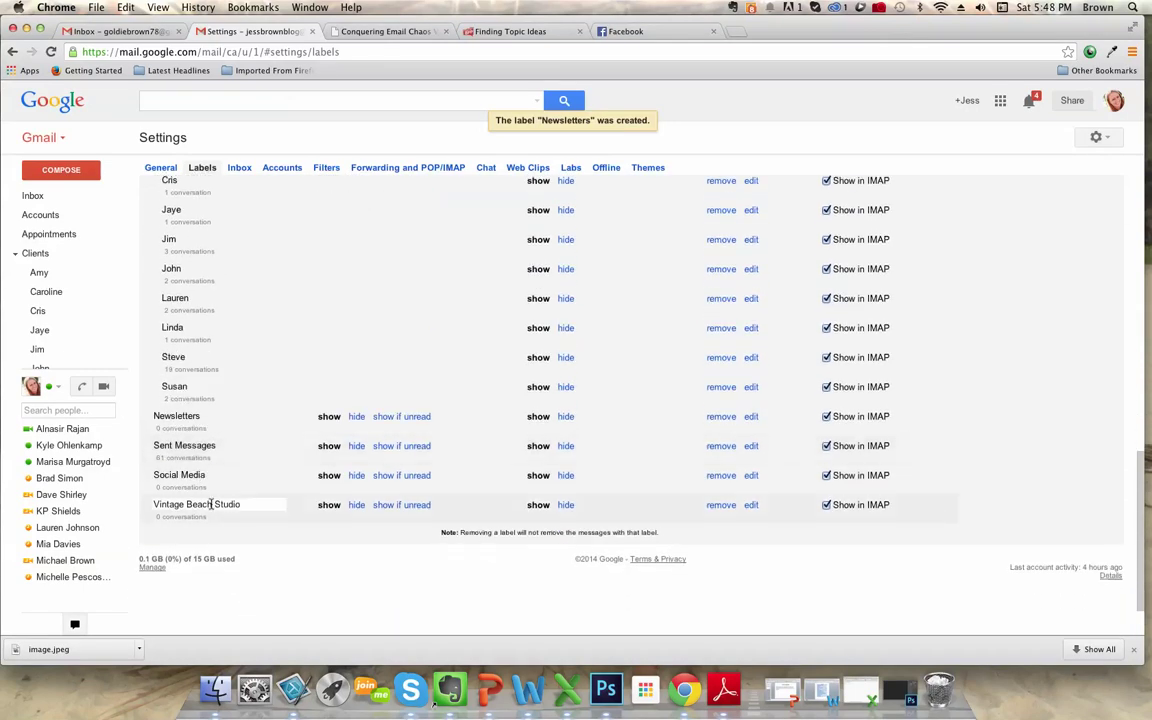
pyautogui.scroll(7, 257, 404)
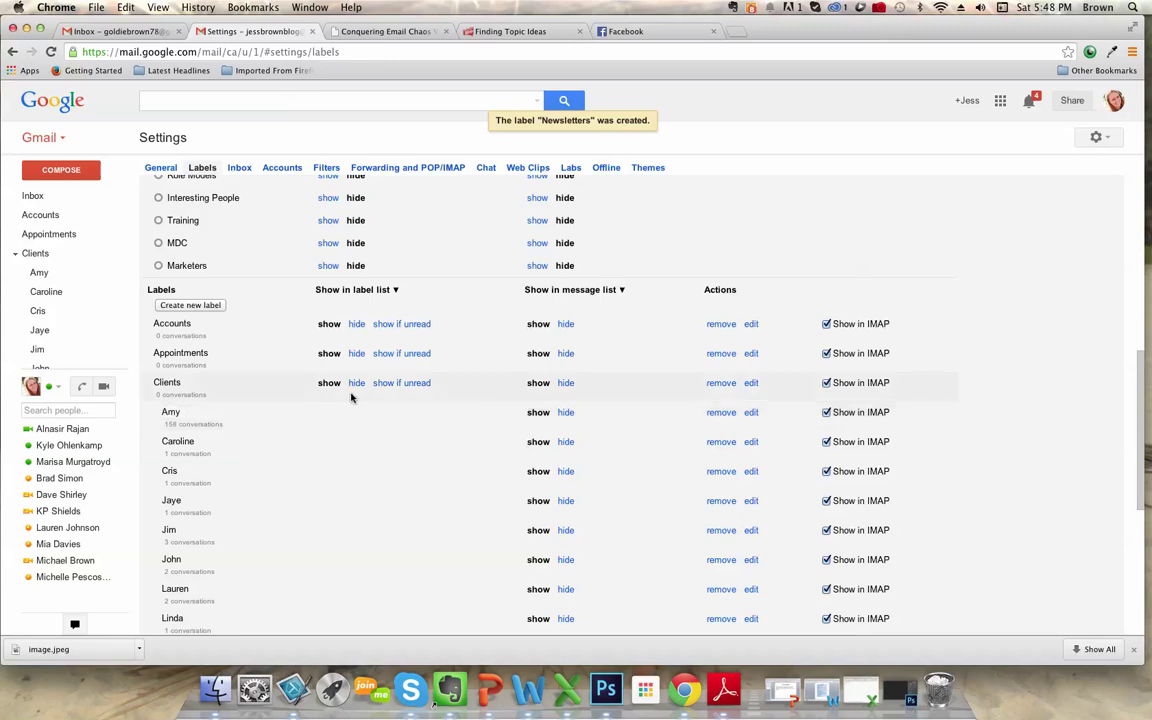
pyautogui.scroll(-7, 313, 457)
pyautogui.scroll(1, 311, 456)
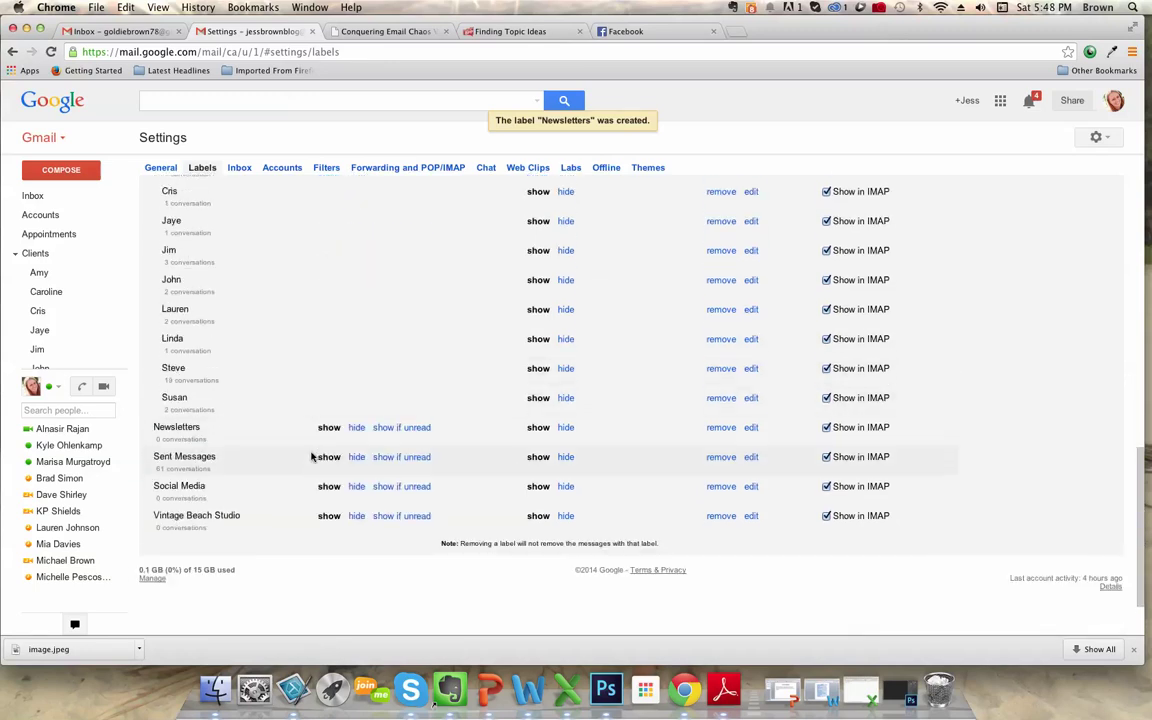
pyautogui.scroll(1, 311, 456)
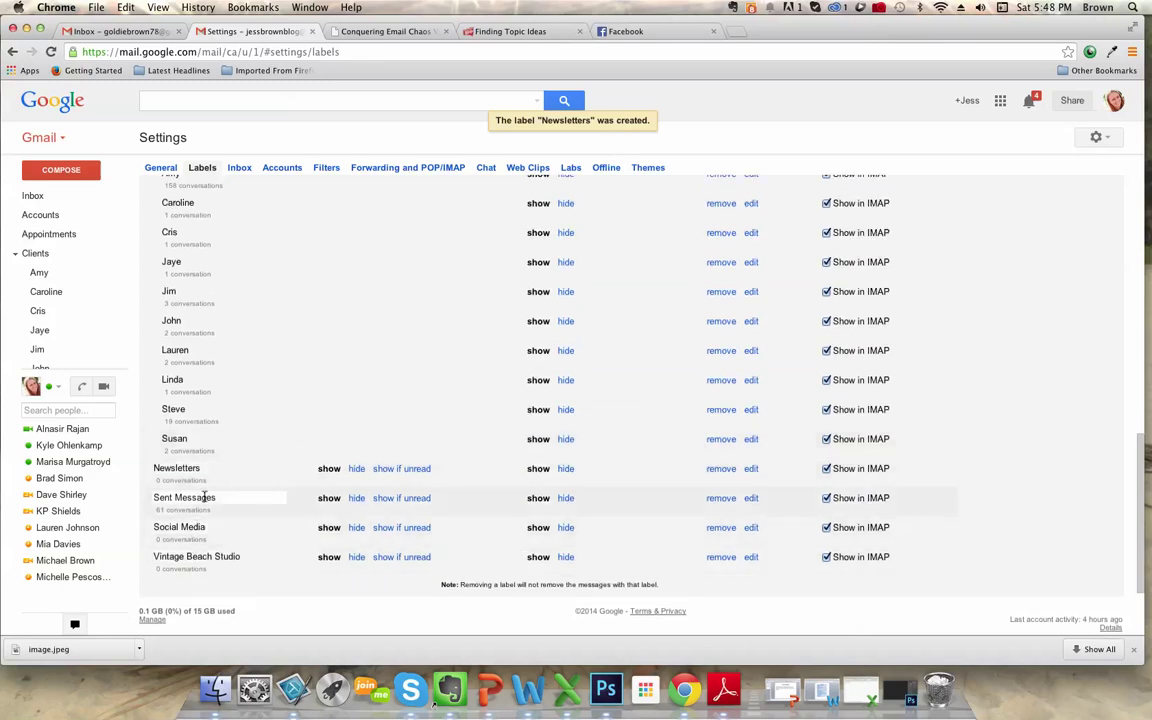
pyautogui.scroll(3, 239, 495)
pyautogui.scroll(5, 239, 495)
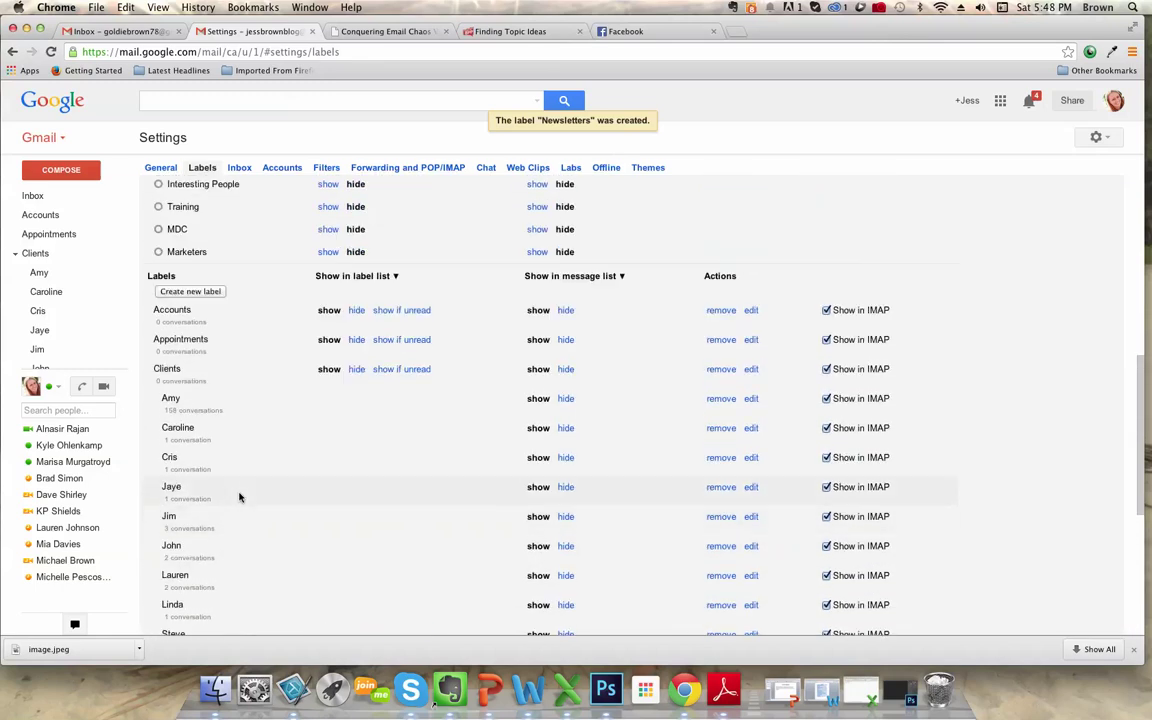
# Return to the inbox, collapse the Clients sub-labels, and view the empty Clients label
pyautogui.click(33, 198)
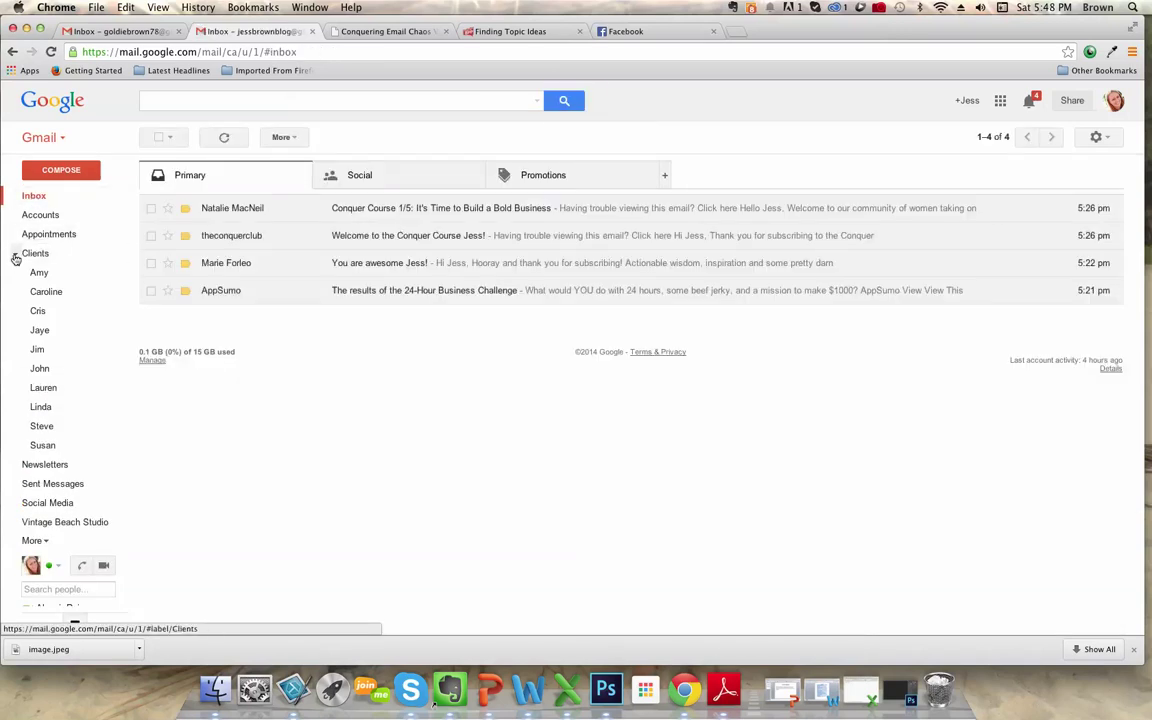
pyautogui.click(15, 253)
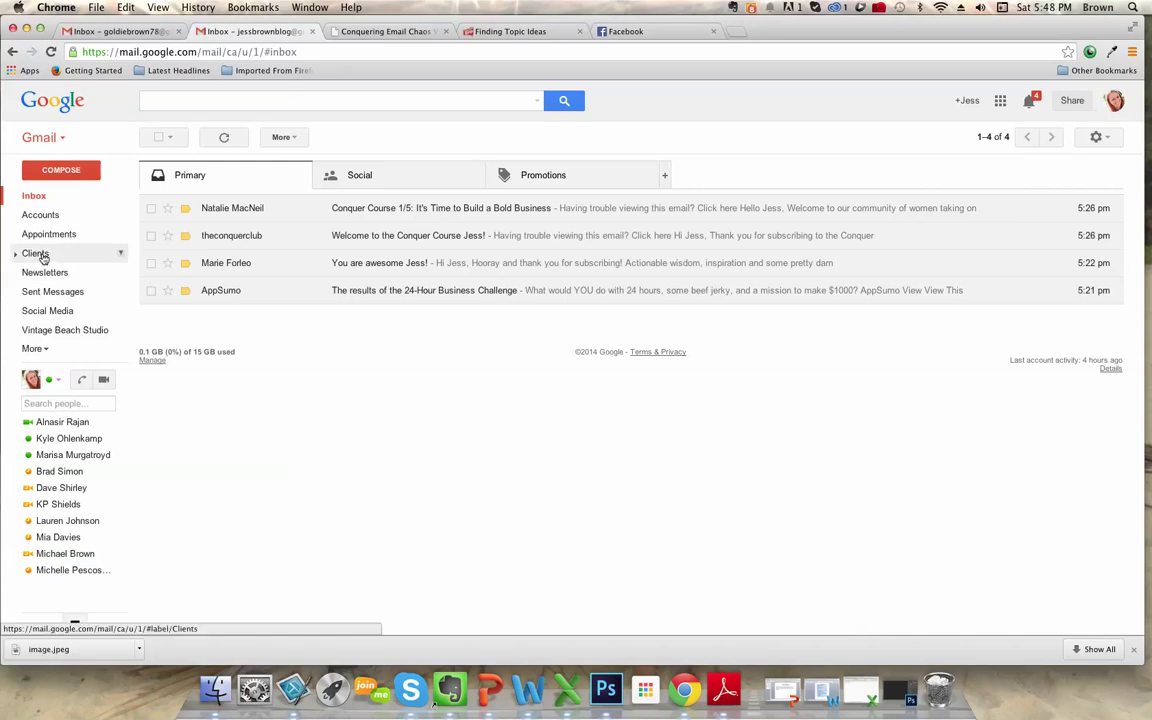
pyautogui.click(36, 254)
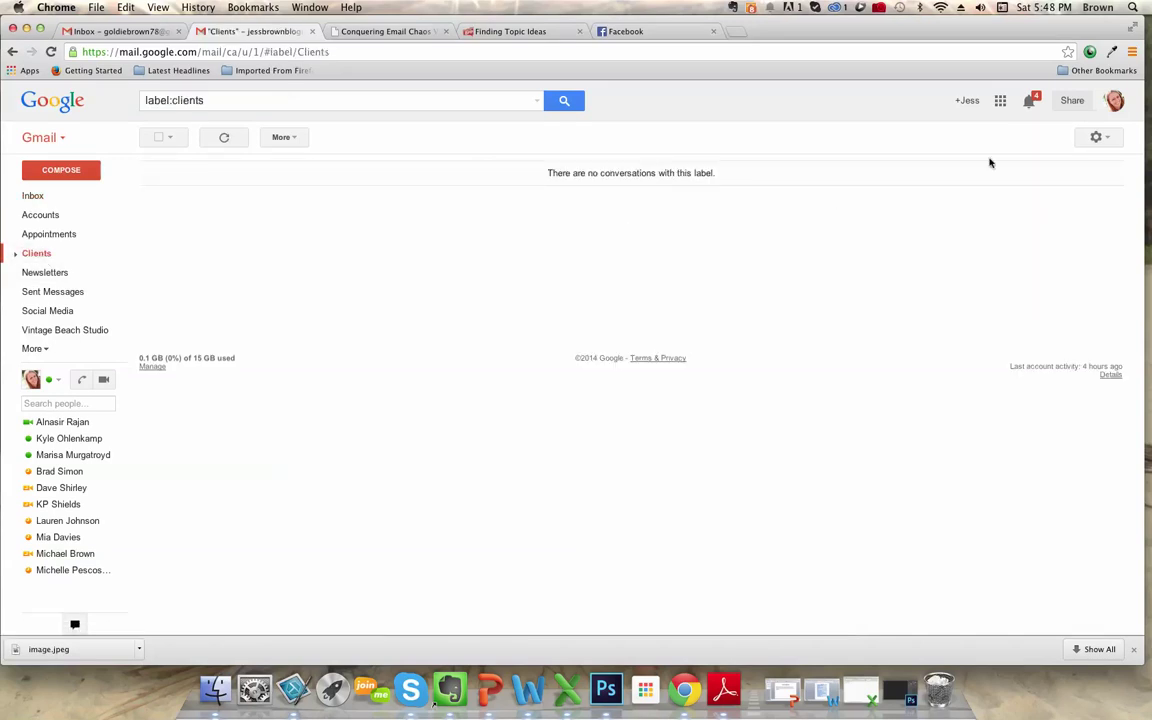
# Go back to the Labels settings tab and bring up a blank New Label form
pyautogui.click(1096, 137)
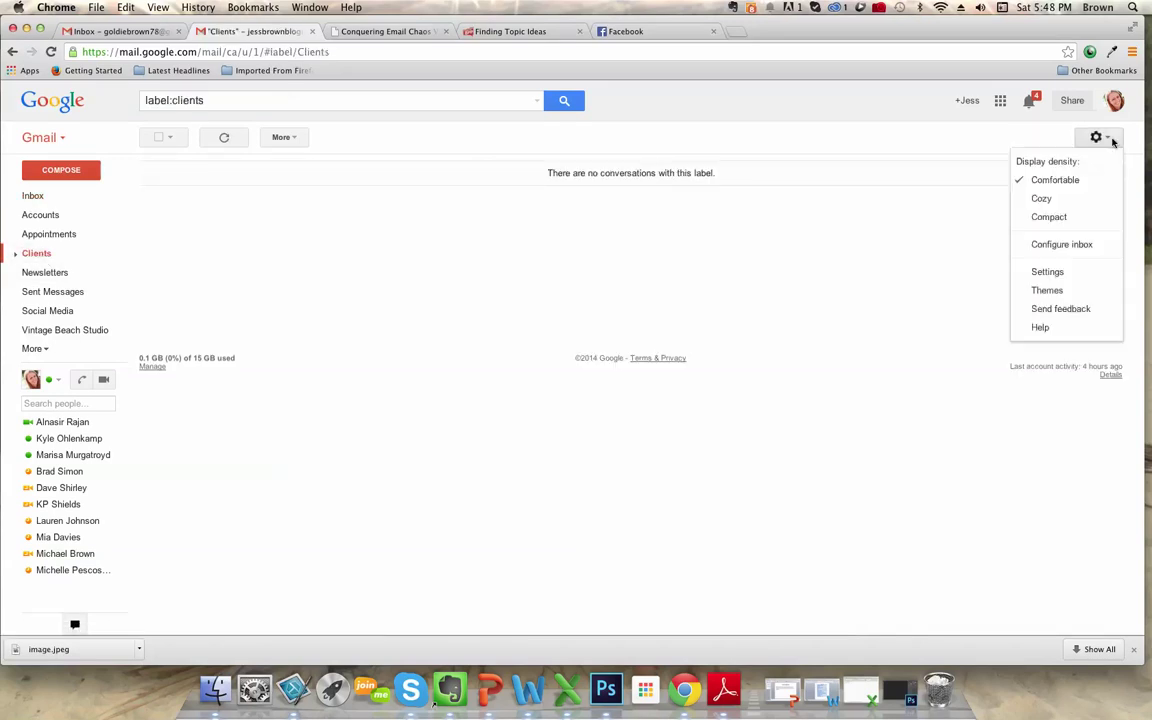
pyautogui.click(1048, 272)
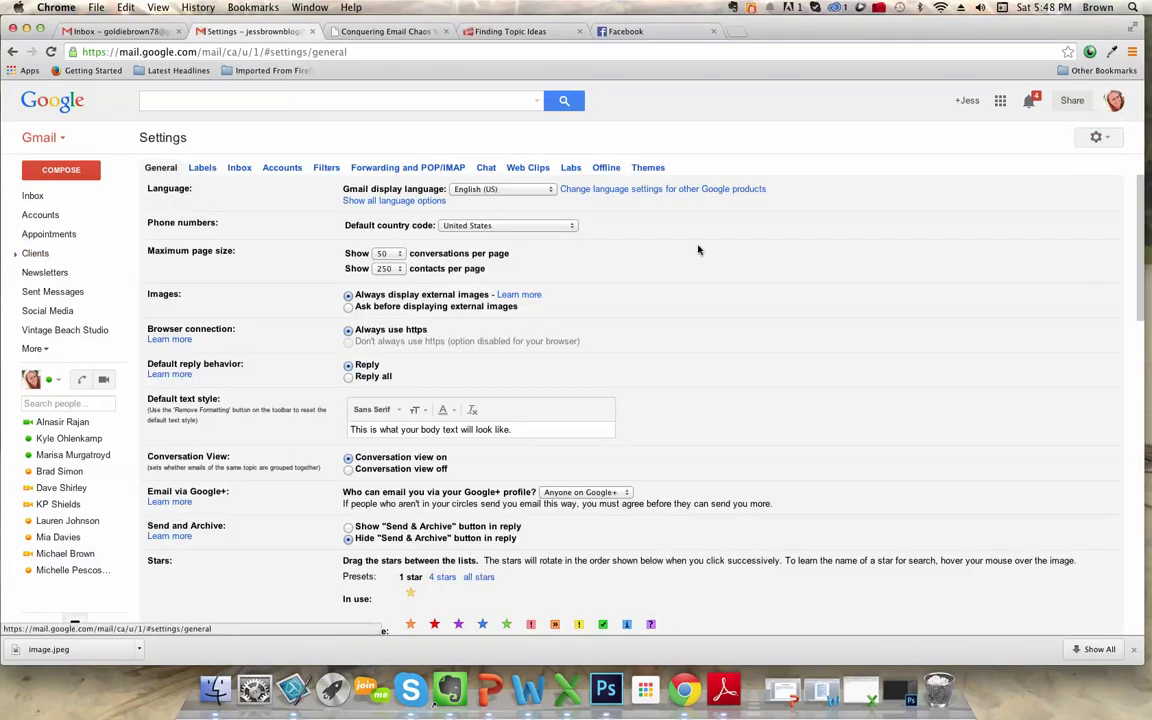
pyautogui.click(201, 167)
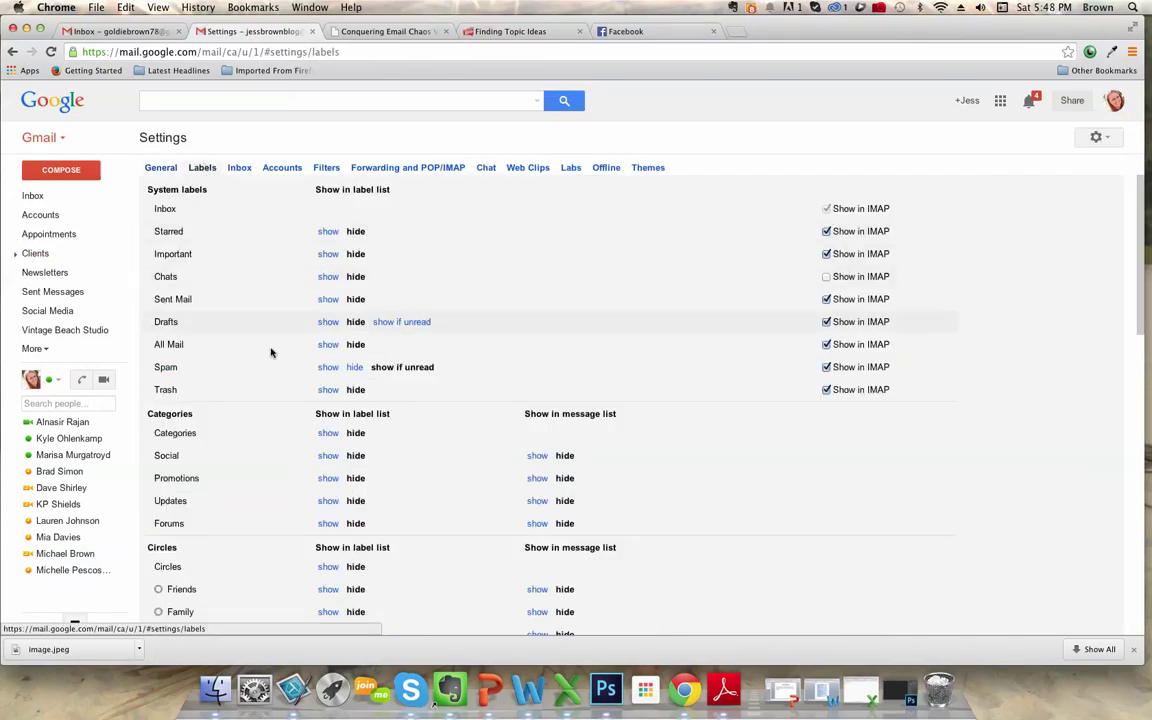
pyautogui.scroll(-10, 291, 370)
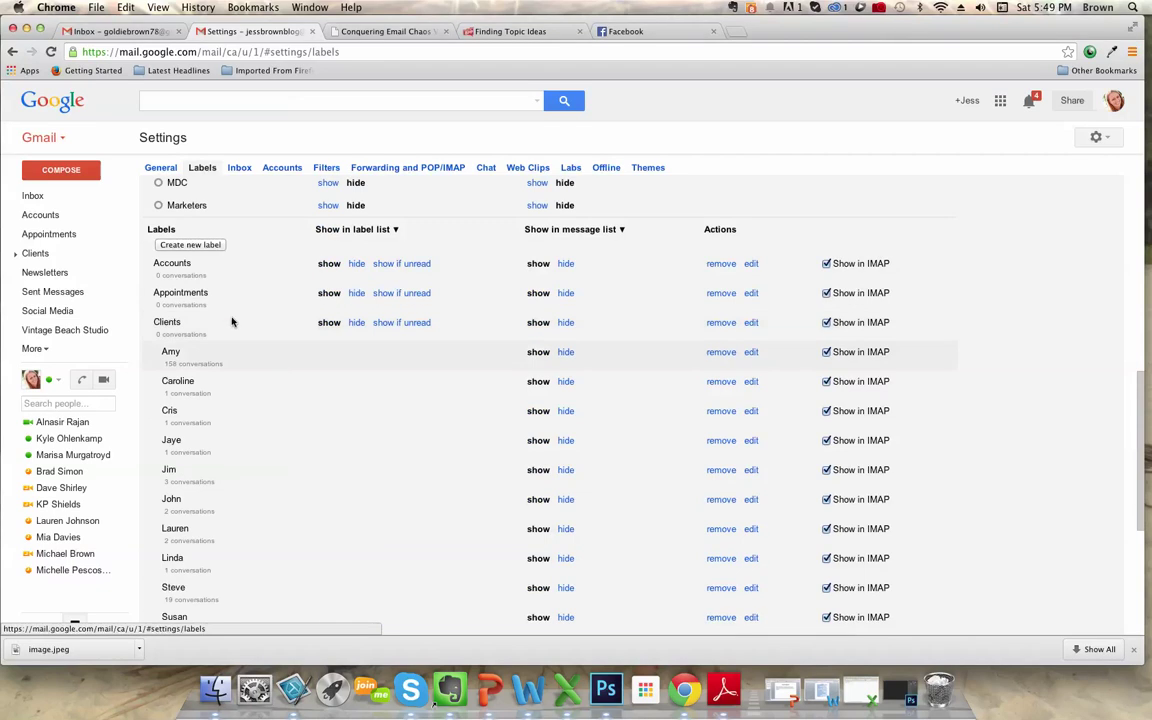
pyautogui.click(187, 246)
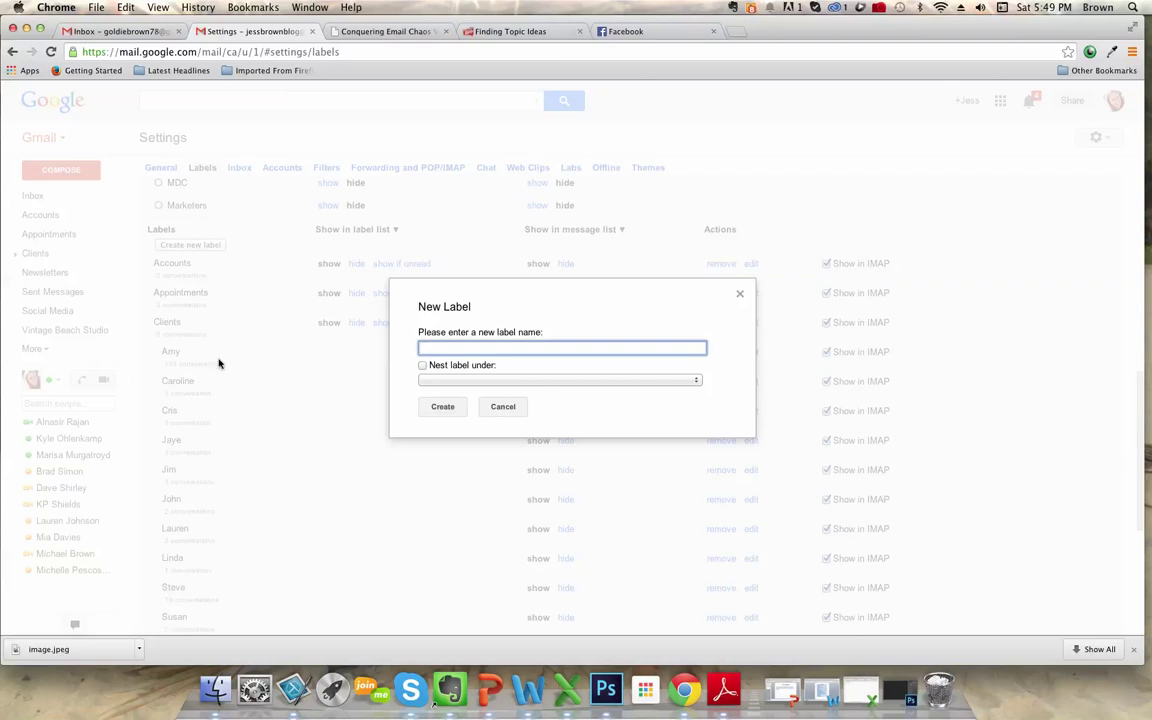
# Create the label 'Bob' nested under Clients
pyautogui.write('Bob')
pyautogui.click(422, 365)
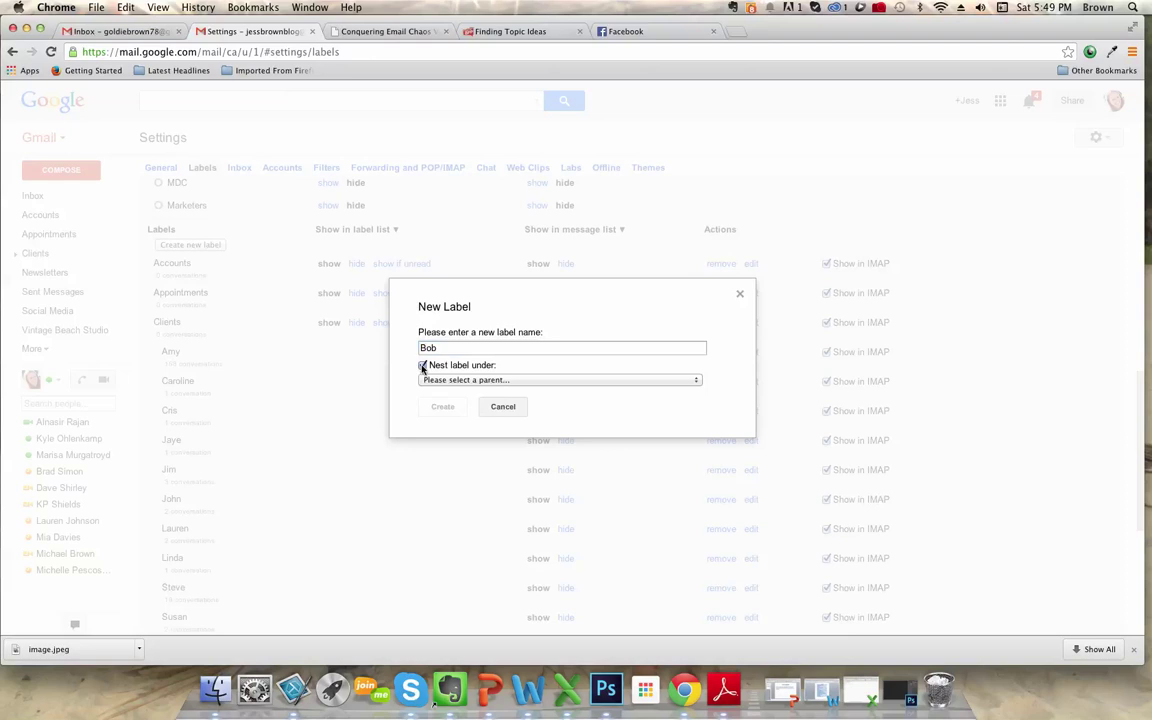
pyautogui.click(620, 380)
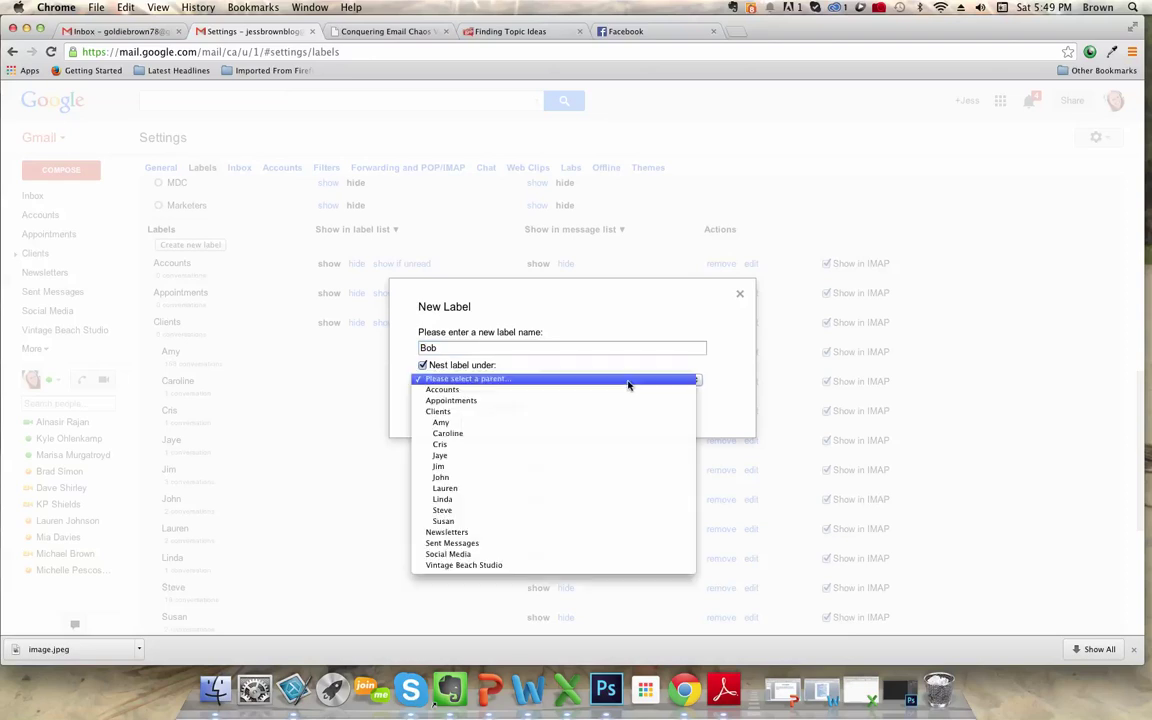
pyautogui.click(440, 412)
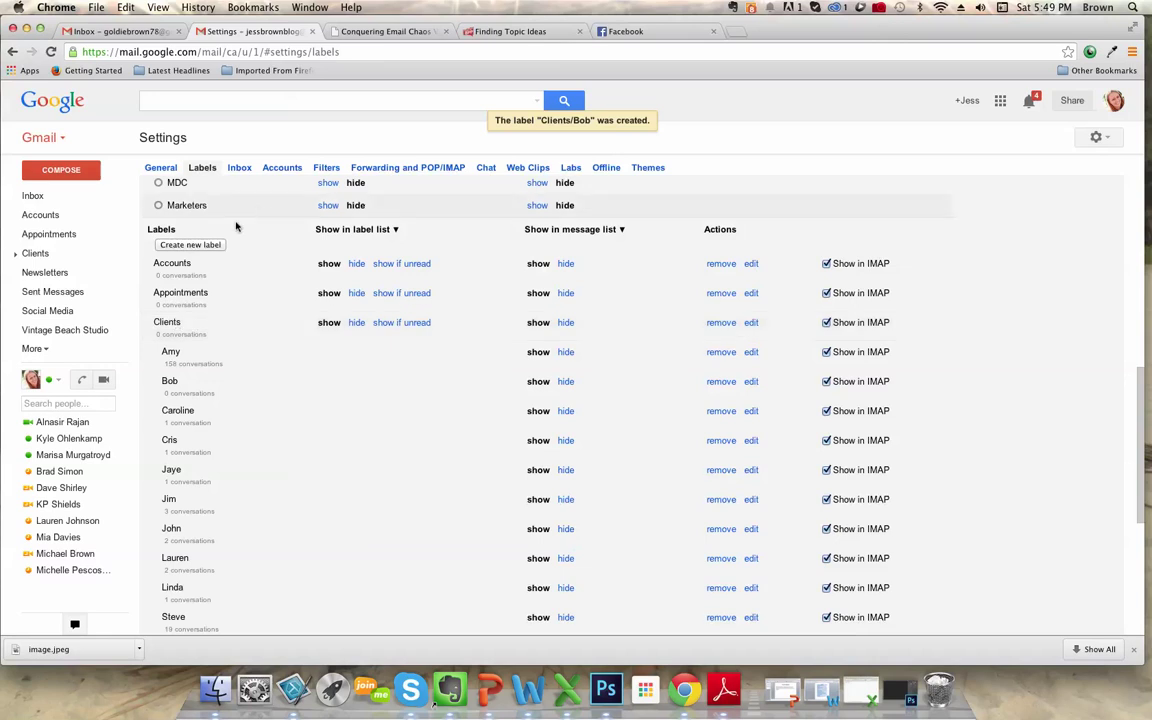
# Create the label 'Mary' nested under Clients
pyautogui.click(192, 245)
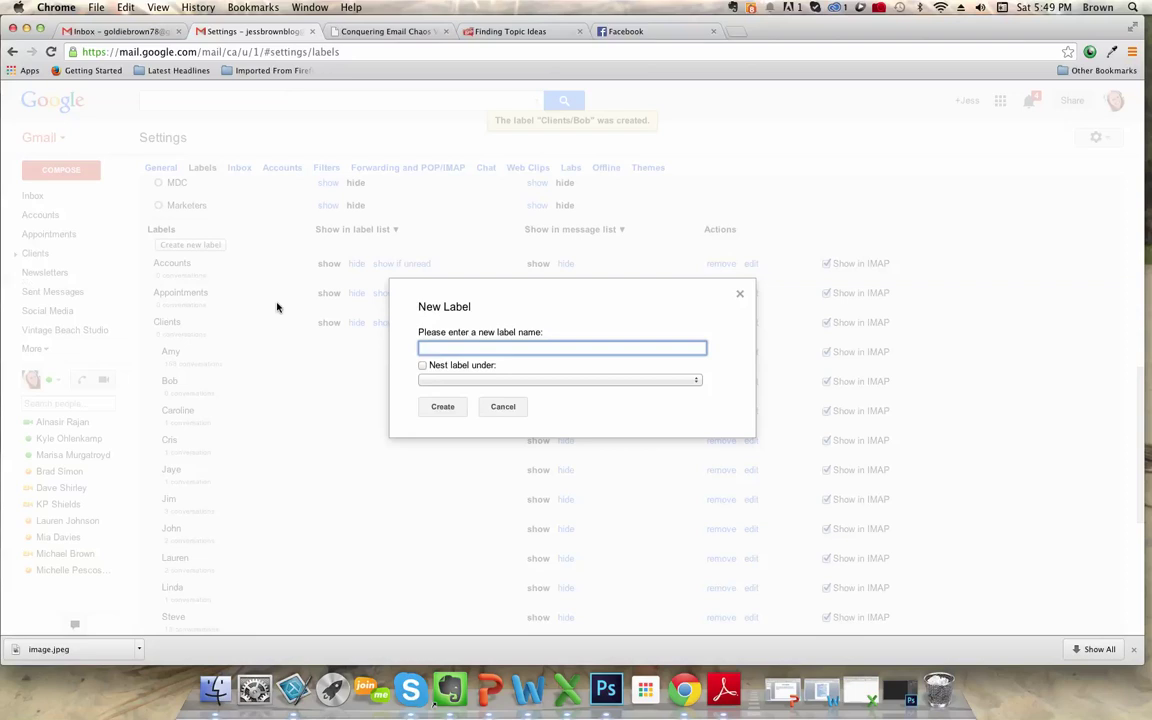
pyautogui.write('Mary')
pyautogui.click(422, 366)
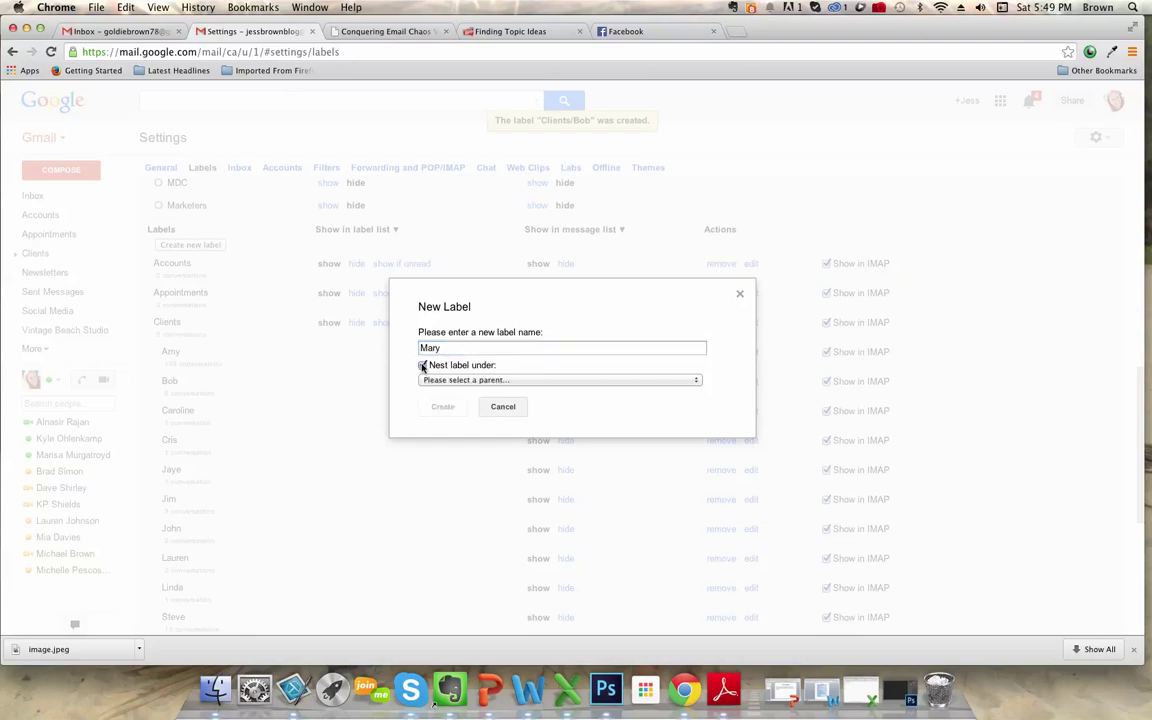
pyautogui.click(430, 380)
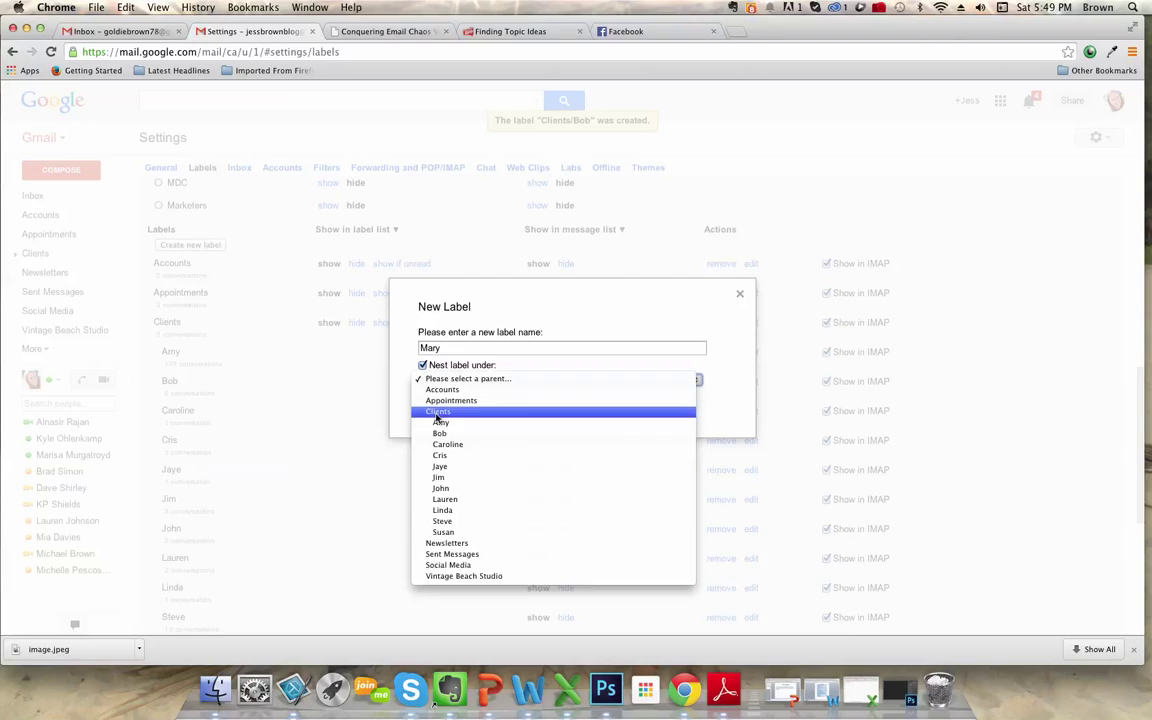
pyautogui.click(437, 414)
pyautogui.click(444, 408)
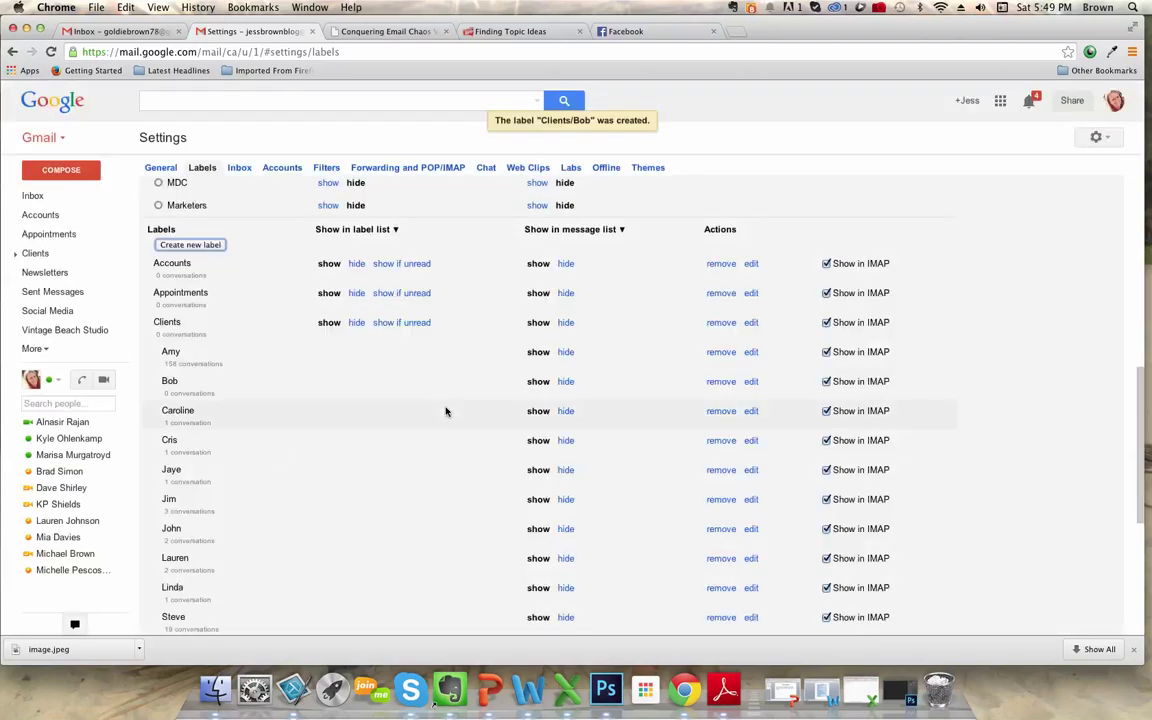
# Back in the inbox, expand Clients to check Bob and Mary, then collapse it
pyautogui.click(33, 197)
pyautogui.click(15, 253)
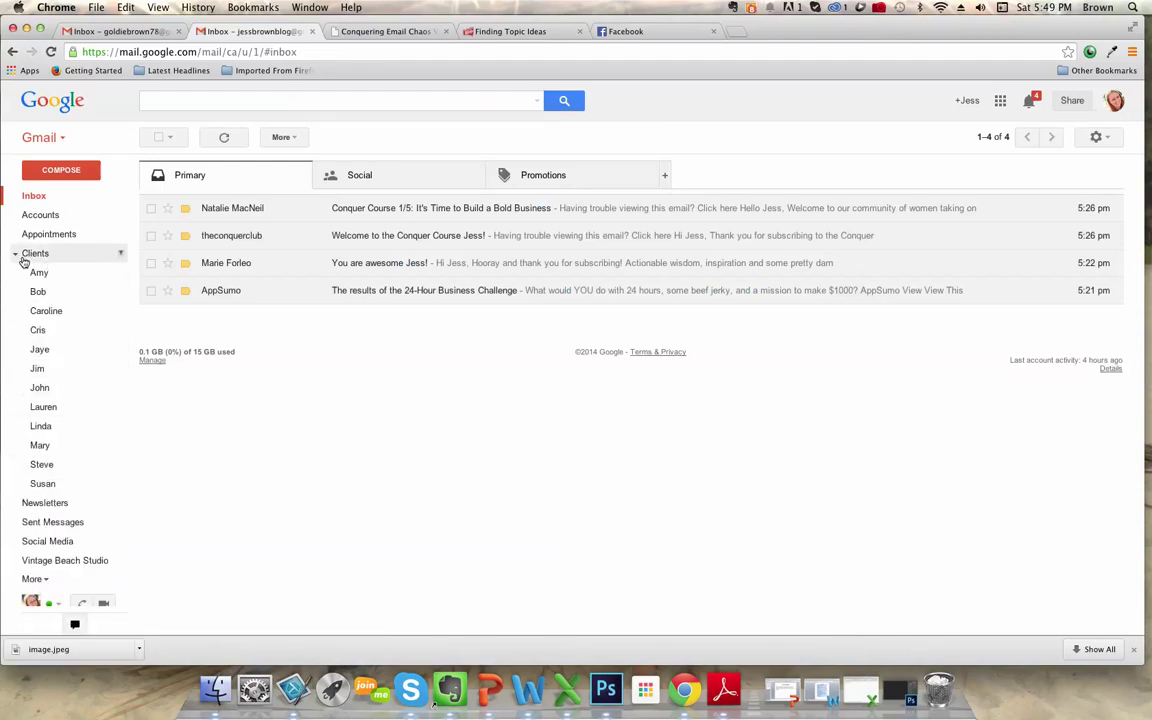
pyautogui.click(15, 255)
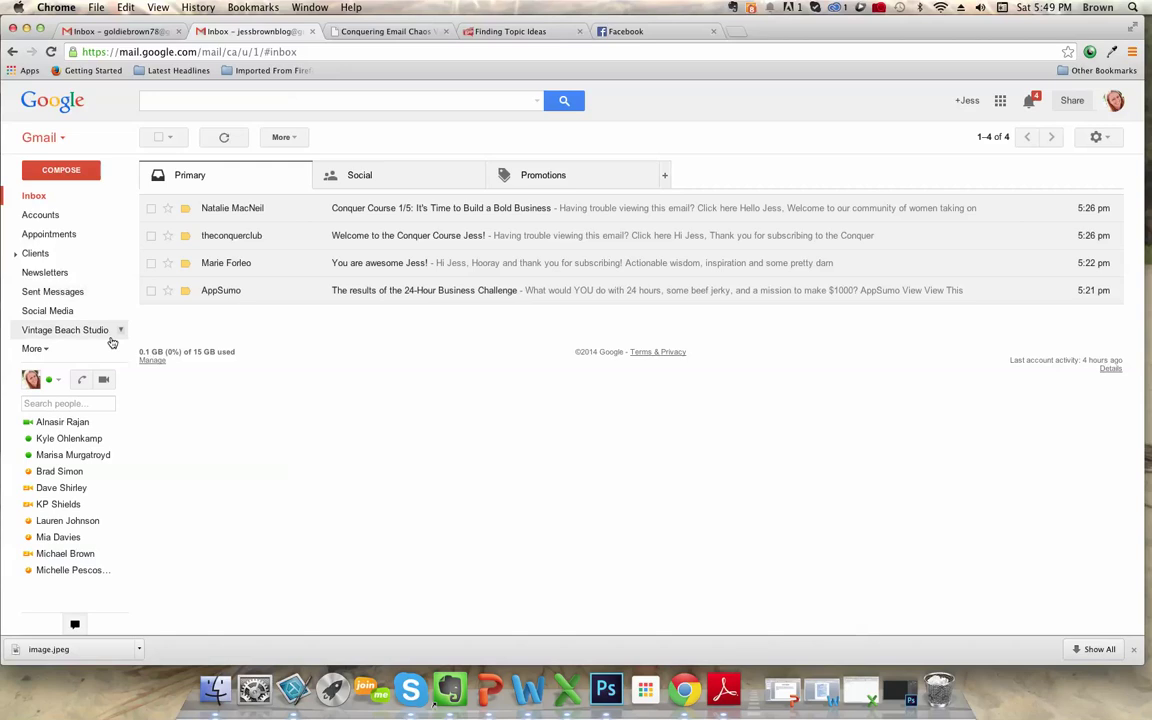